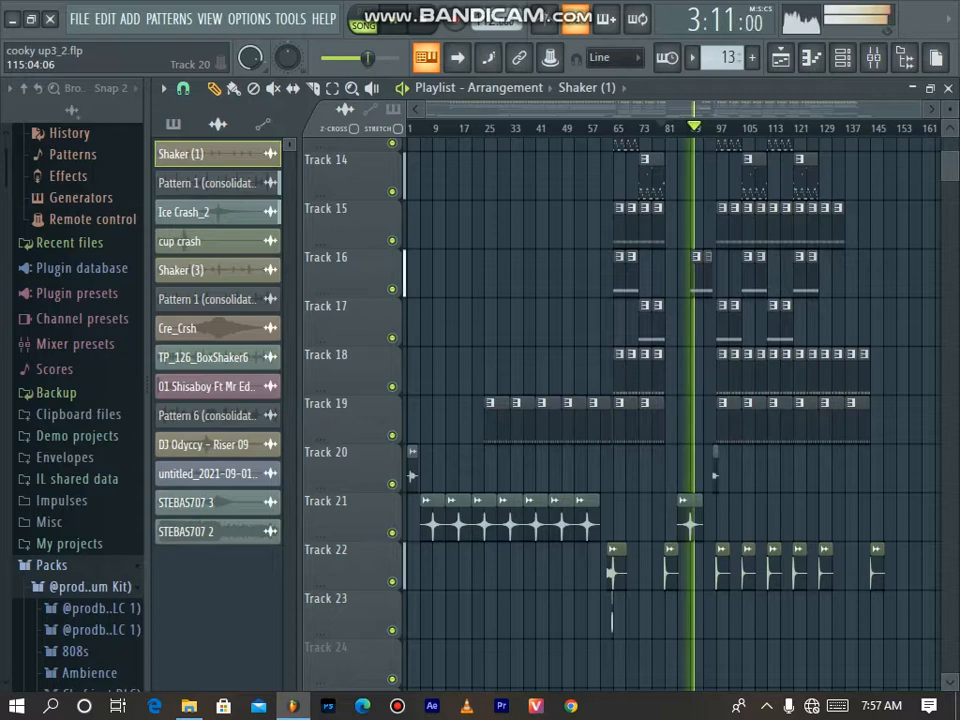
Step: Look over the full playlist arrangement, from Track 1 down to Track 23, to examine how the clips are laid out
scroll(300, 260, "up", 1)
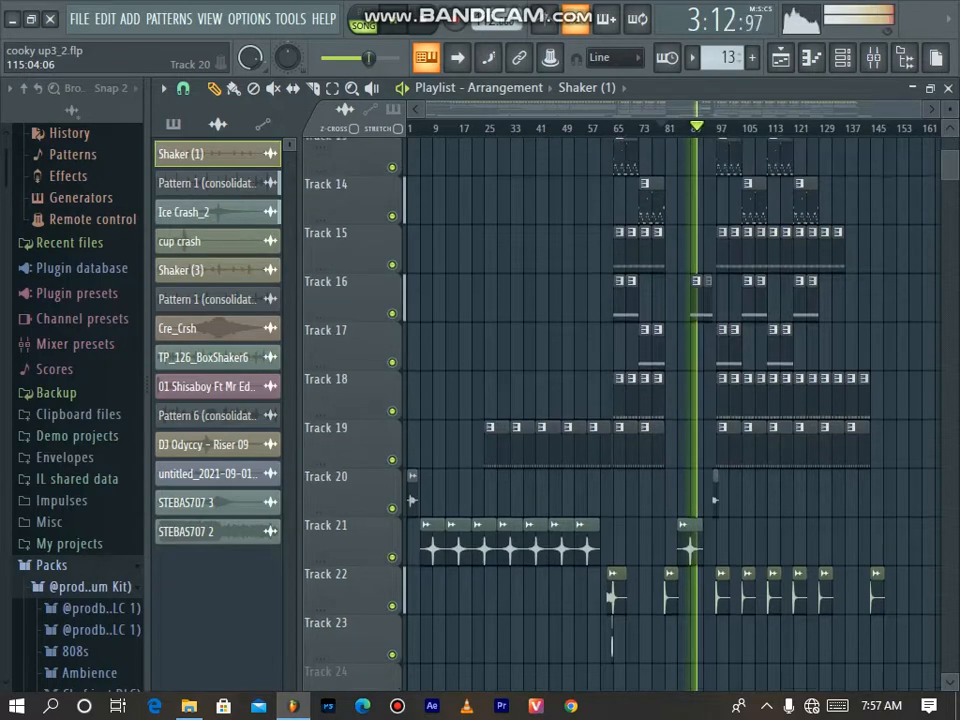
scroll(300, 260, "down", 2)
scroll(300, 260, "up", 3)
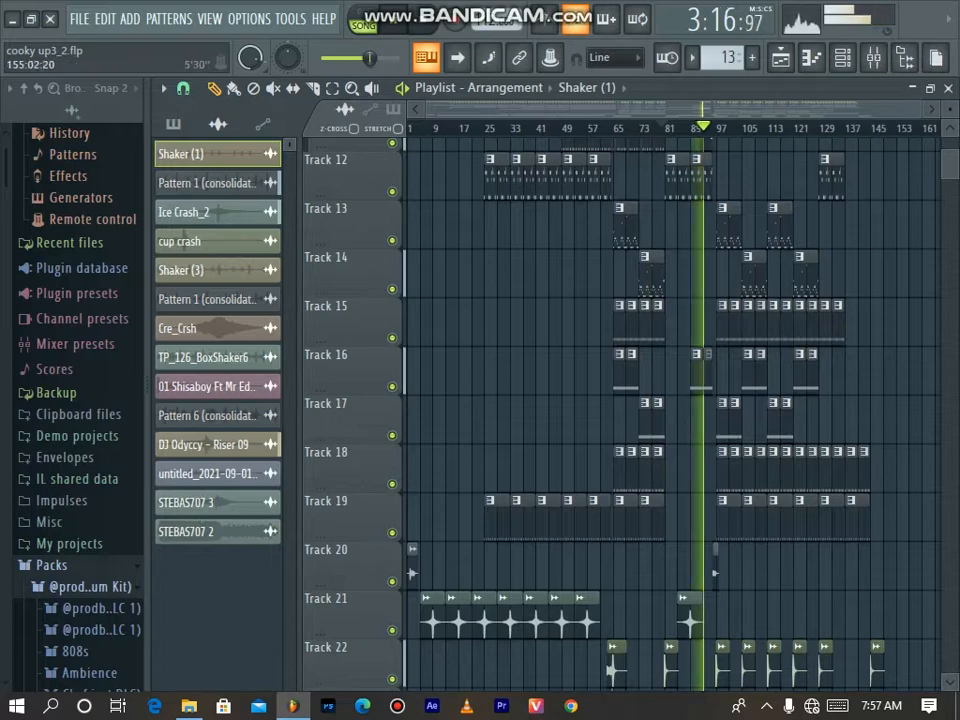
left_click_drag(925, 109, 788, 109)
scroll(670, 415, "up", 11)
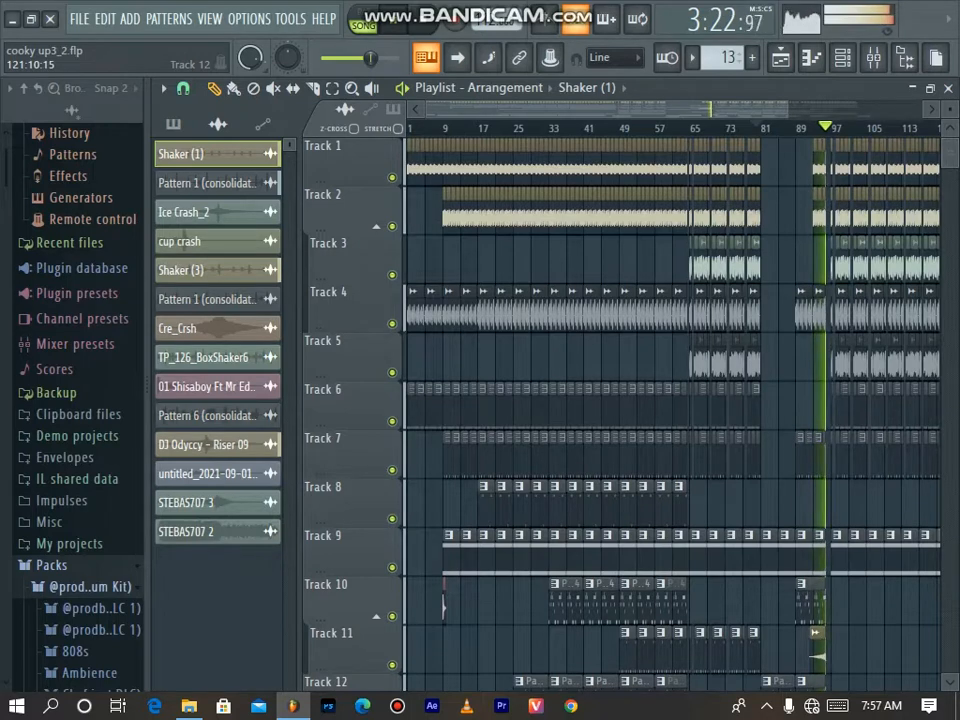
left_click_drag(950, 109, 950, 126)
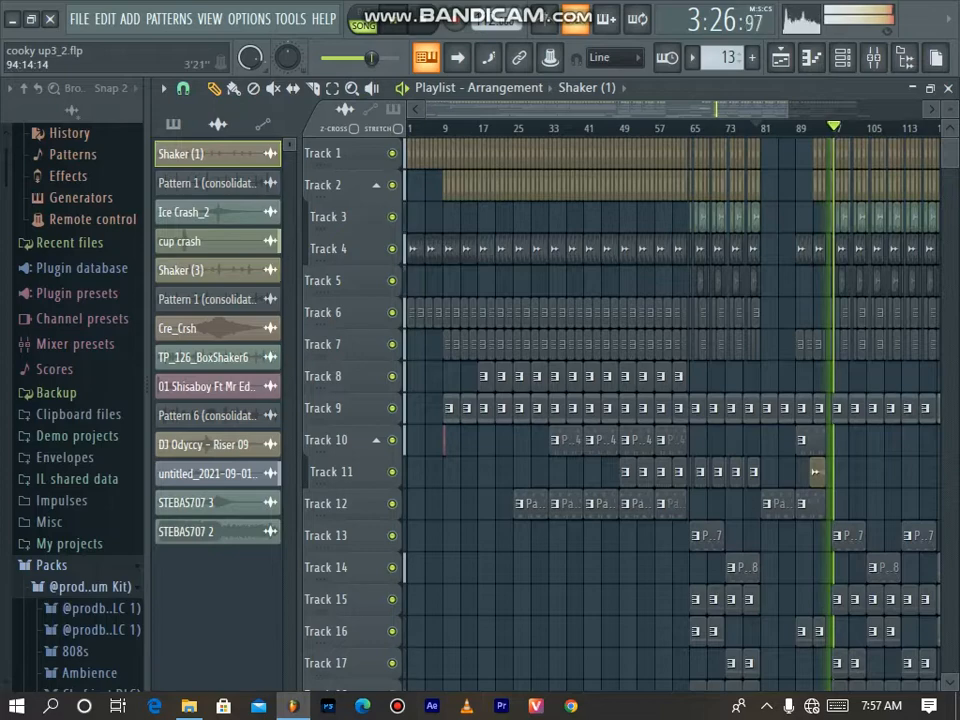
scroll(826, 415, "down", 2)
left_click_drag(950, 109, 950, 118)
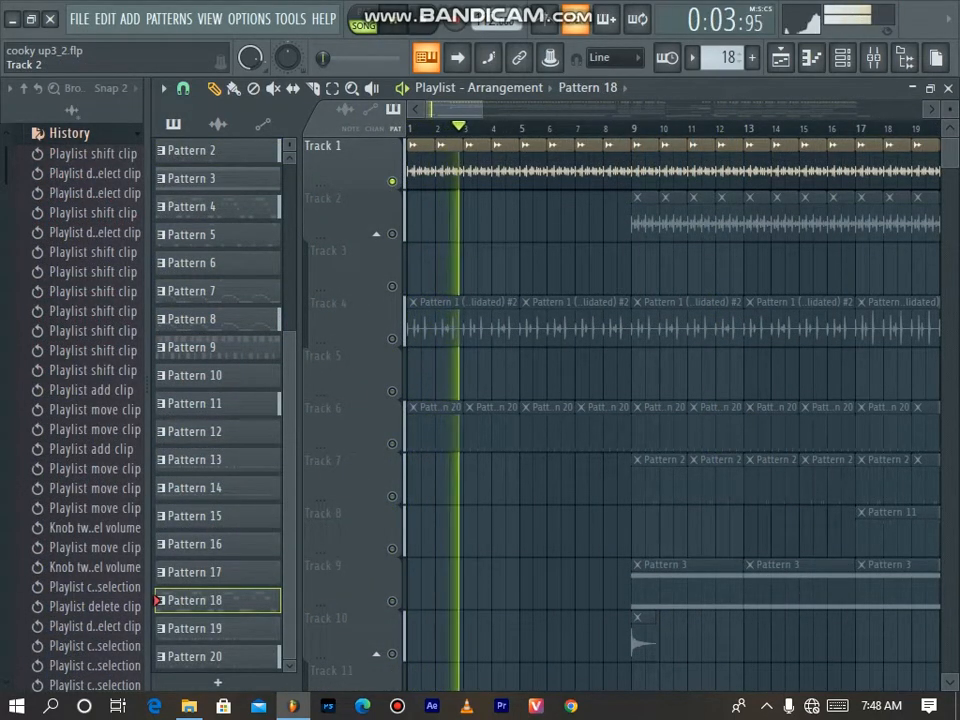
Step: Unmute Track 4 with the consolidated Pattern 1 clips and replay the song from the beginning
key("space")
left_click(392, 338)
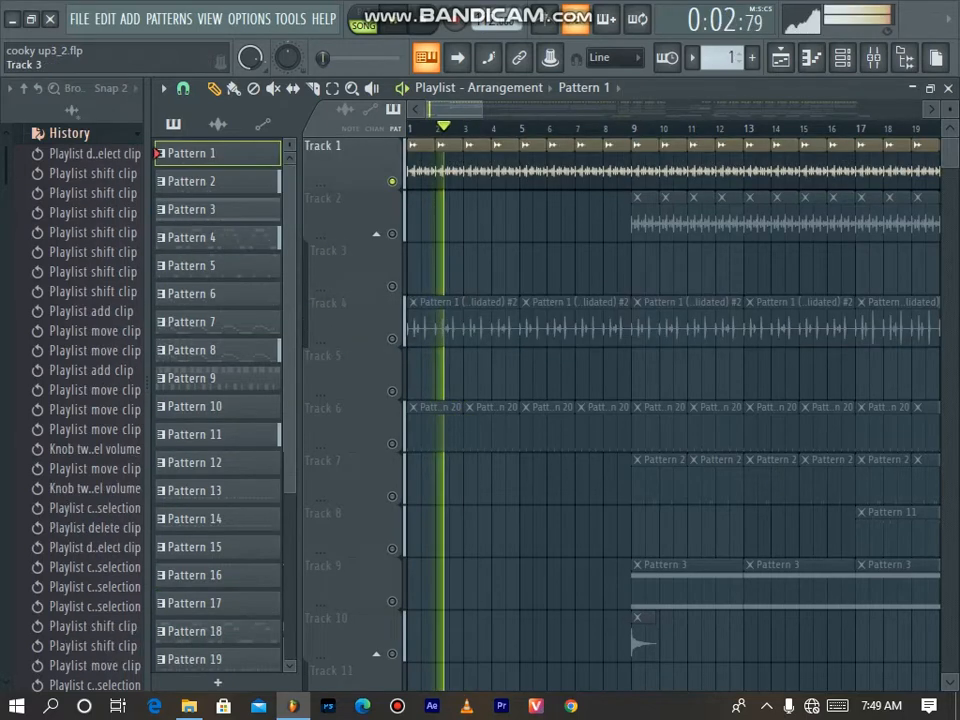
key("space")
key("space")
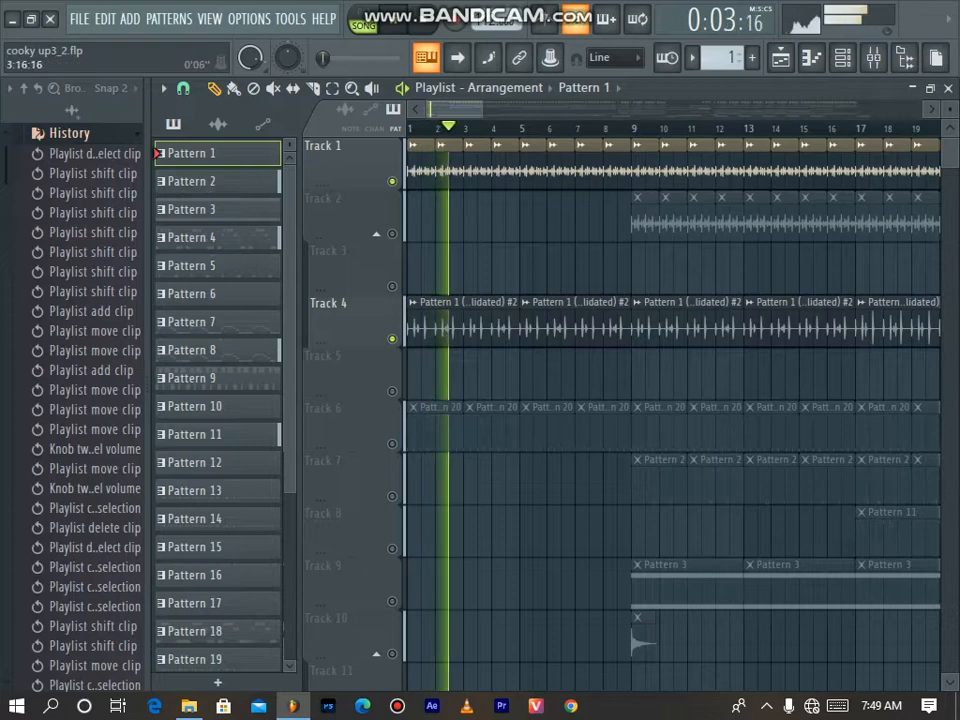
Step: Unmute Track 6 holding the Pattern 20 clips and restart playback from bar 1
scroll(491, 378, "up", 3)
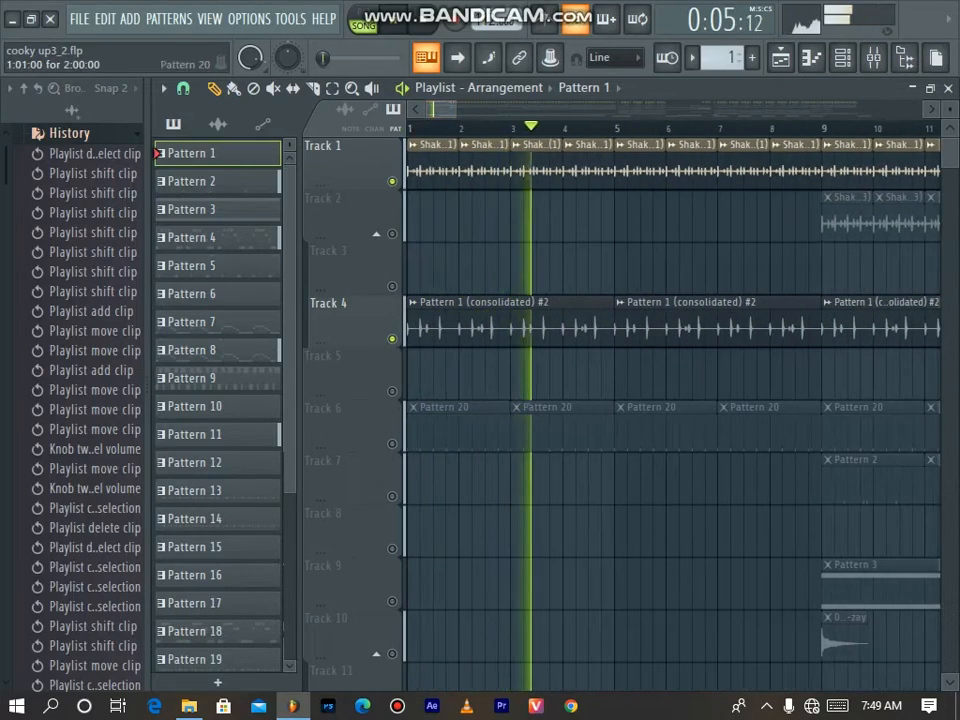
left_click(392, 444)
key("space")
key("space")
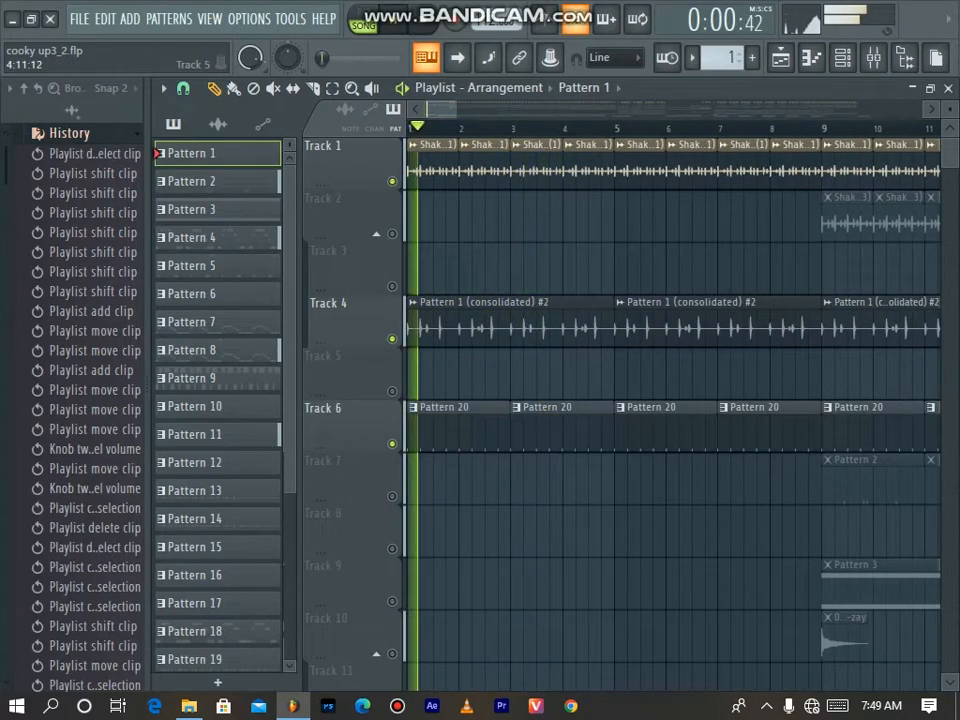
Step: Inspect the Fruity Chorus, Fruity parametric EQ 2 and Fruity delay 2 effects on the Track 4 clip's mixer insert
double_click(488, 327)
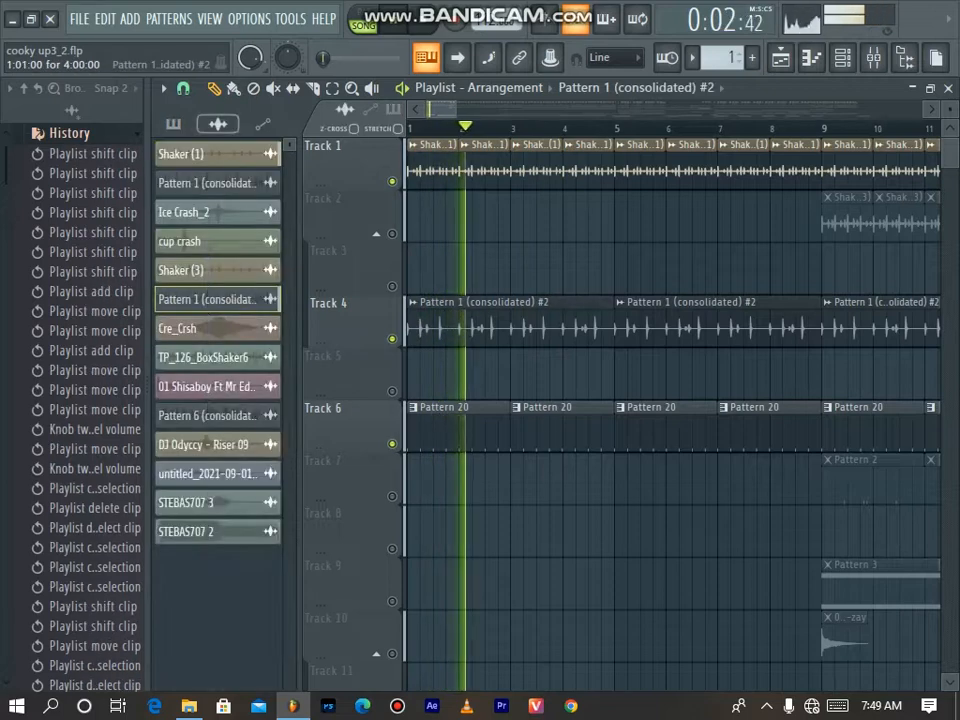
double_click(711, 252)
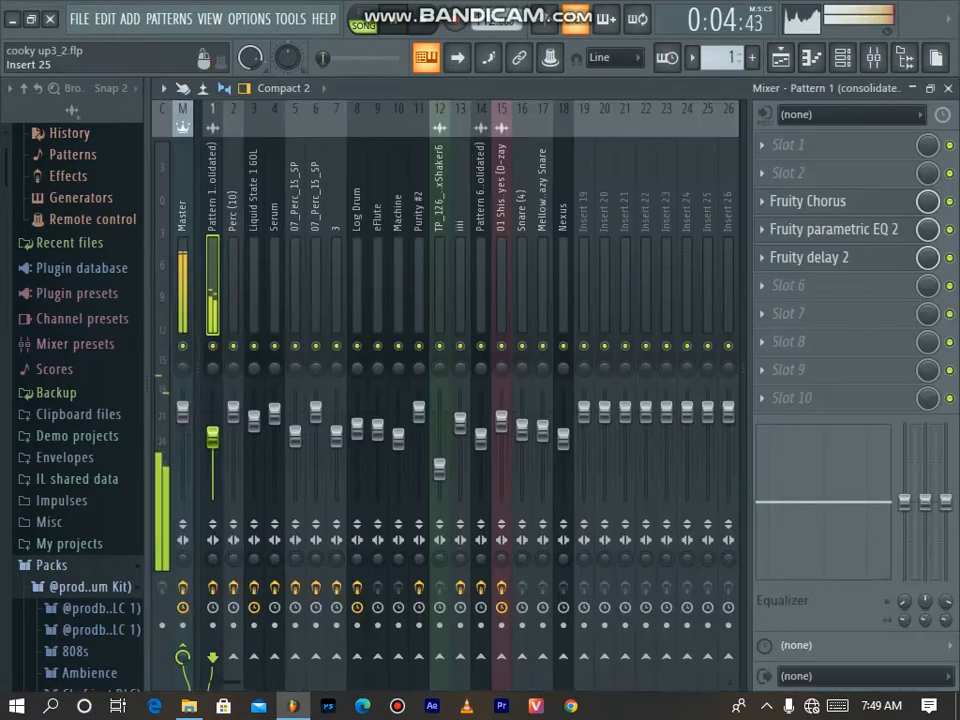
left_click(808, 200)
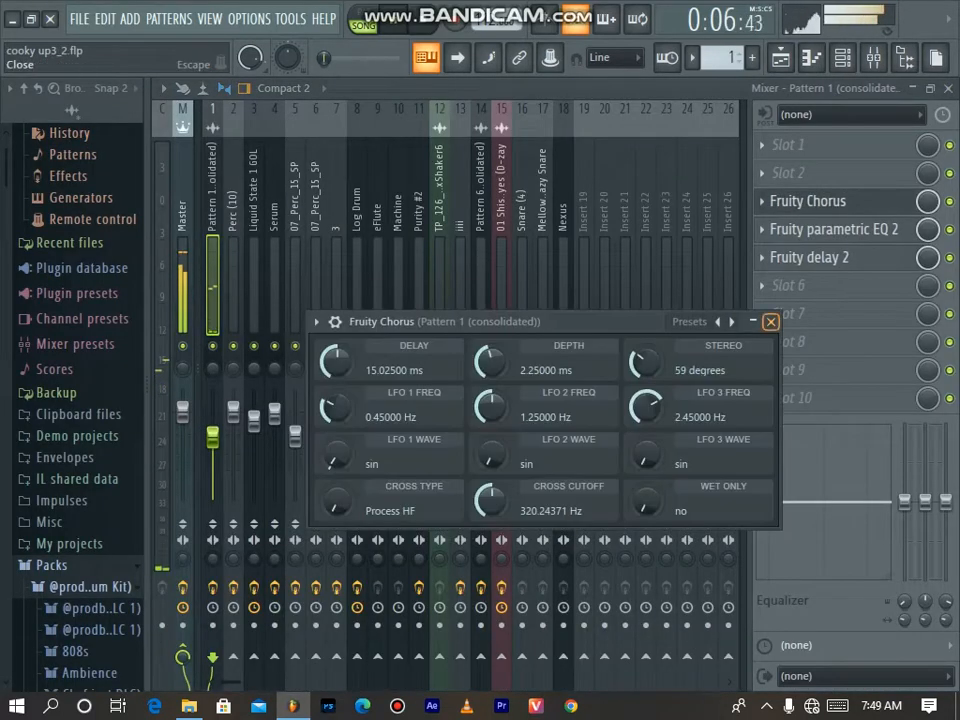
left_click(771, 322)
left_click(832, 230)
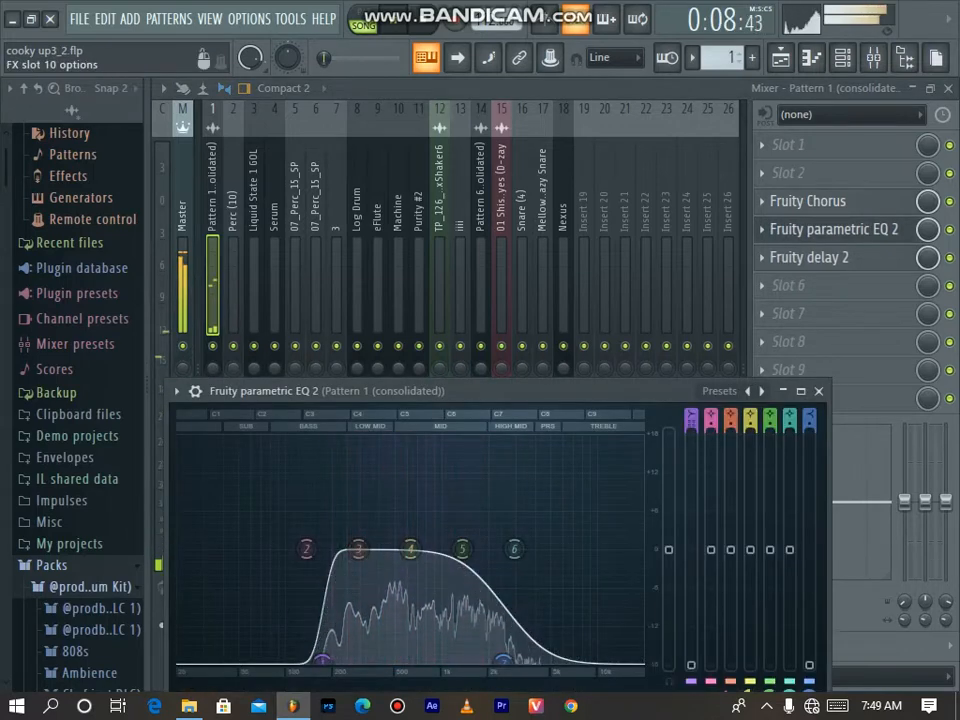
left_click(818, 391)
left_click(808, 257)
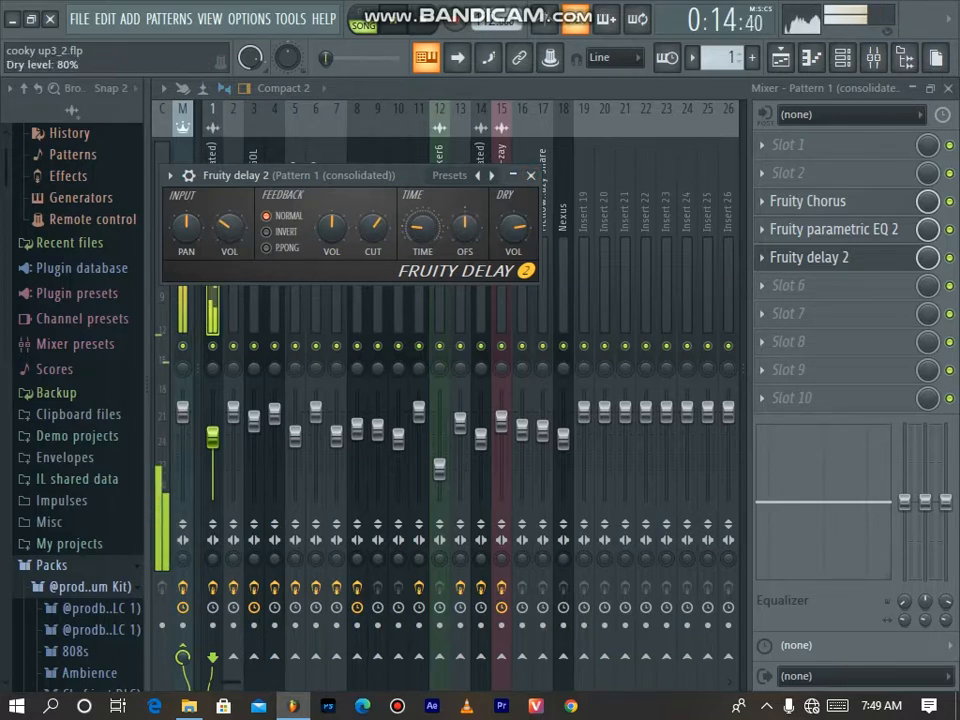
left_click(531, 175)
left_click(948, 88)
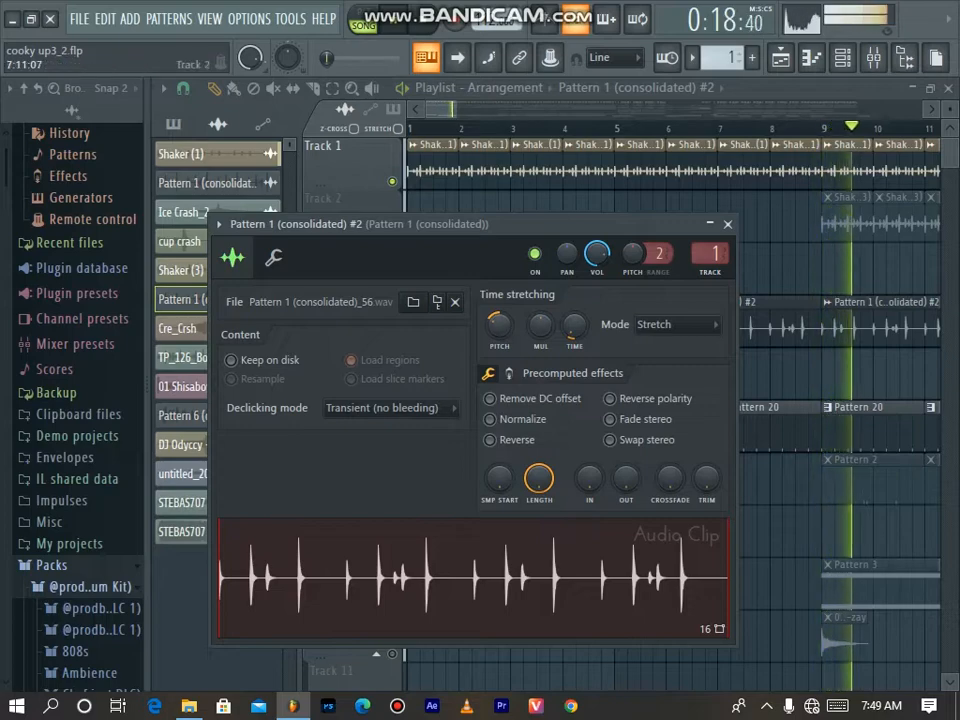
left_click(727, 224)
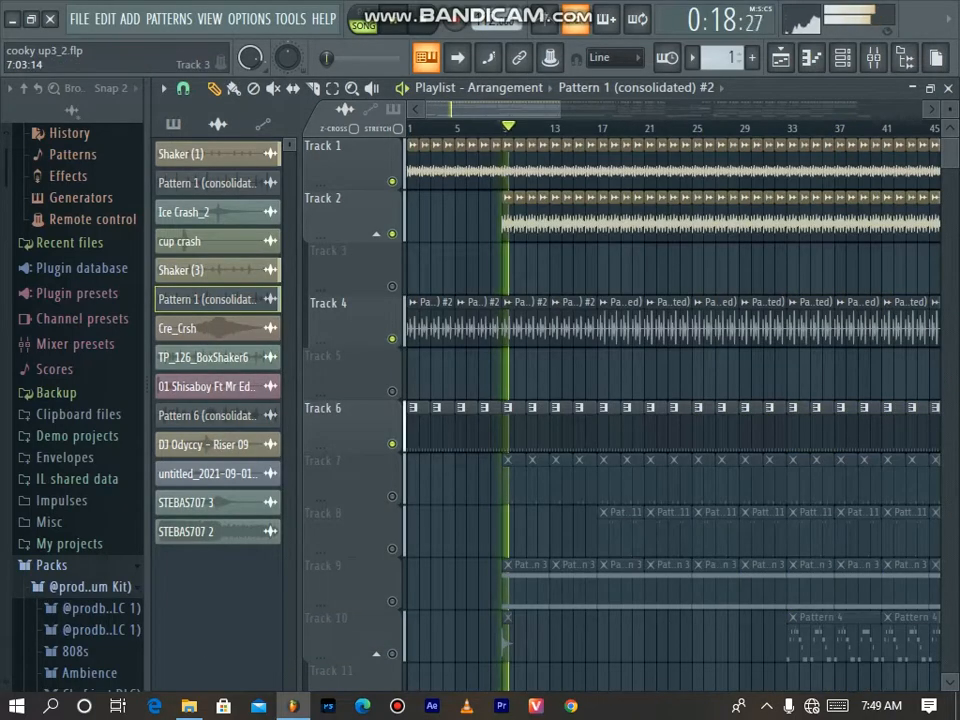
Step: Unmute Track 7 with the Pattern 2 clips and replay the song from bar 9
scroll(482, 268, "up", 5)
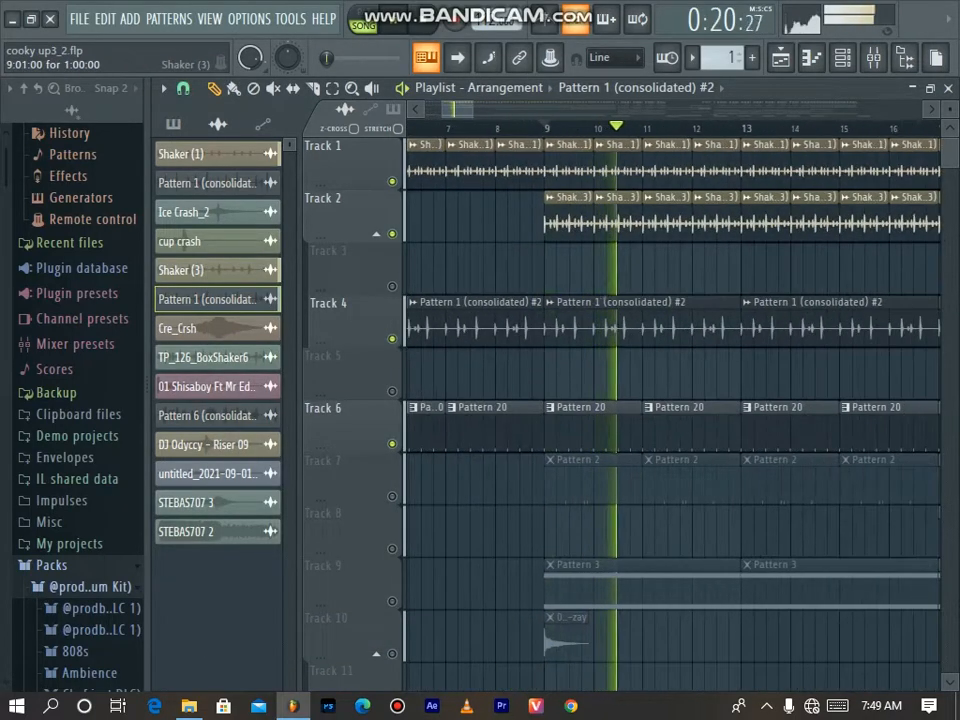
scroll(482, 330, "down", 4)
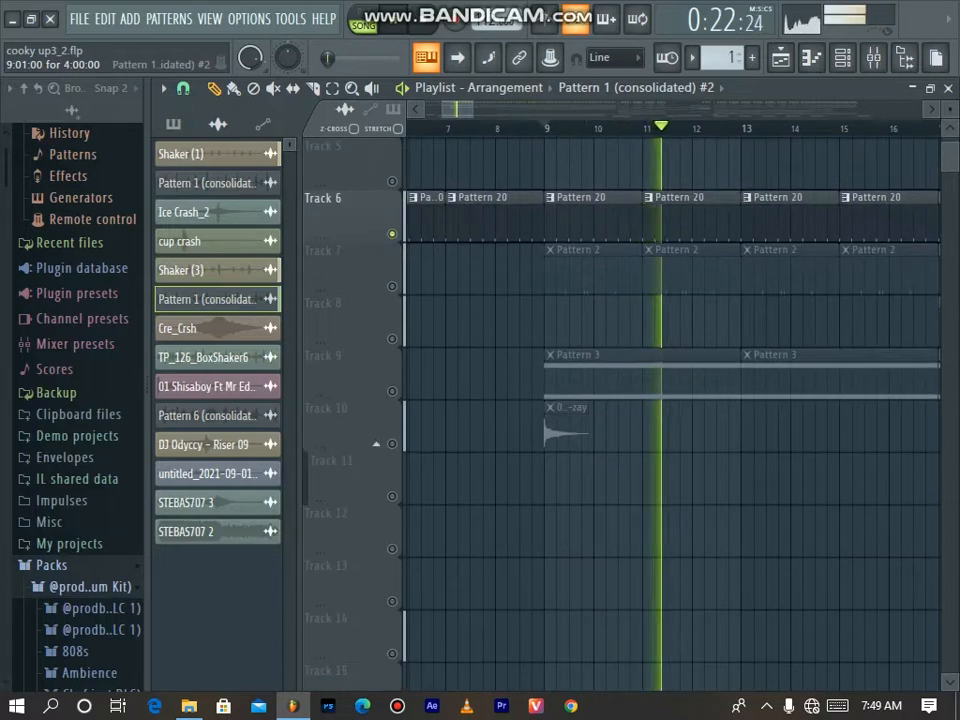
scroll(670, 400, "up", 3)
key("space")
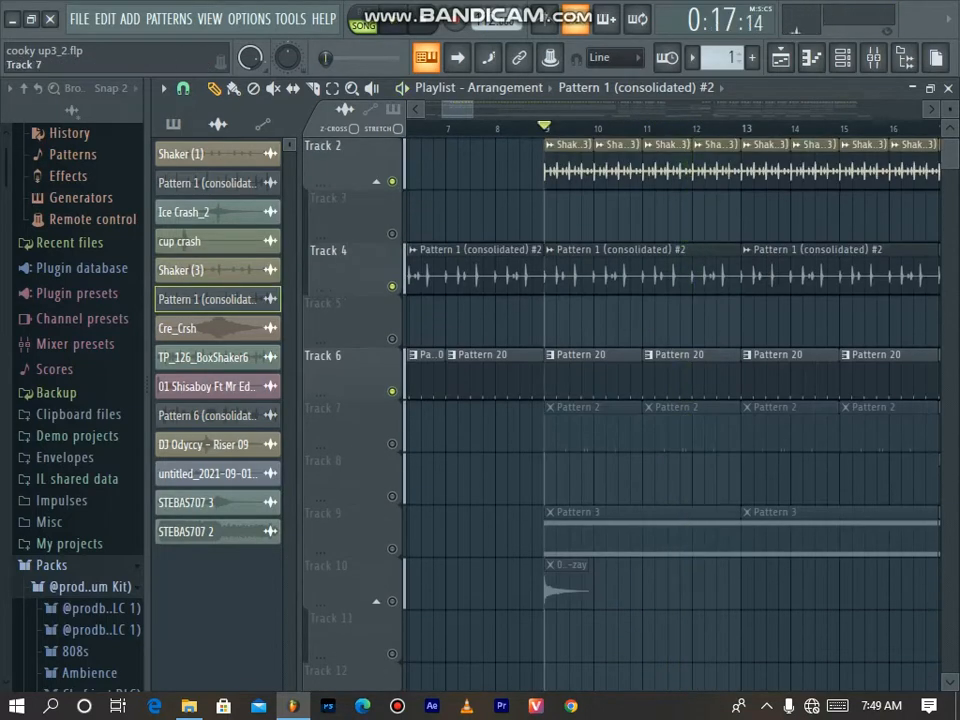
left_click(391, 443)
key("space")
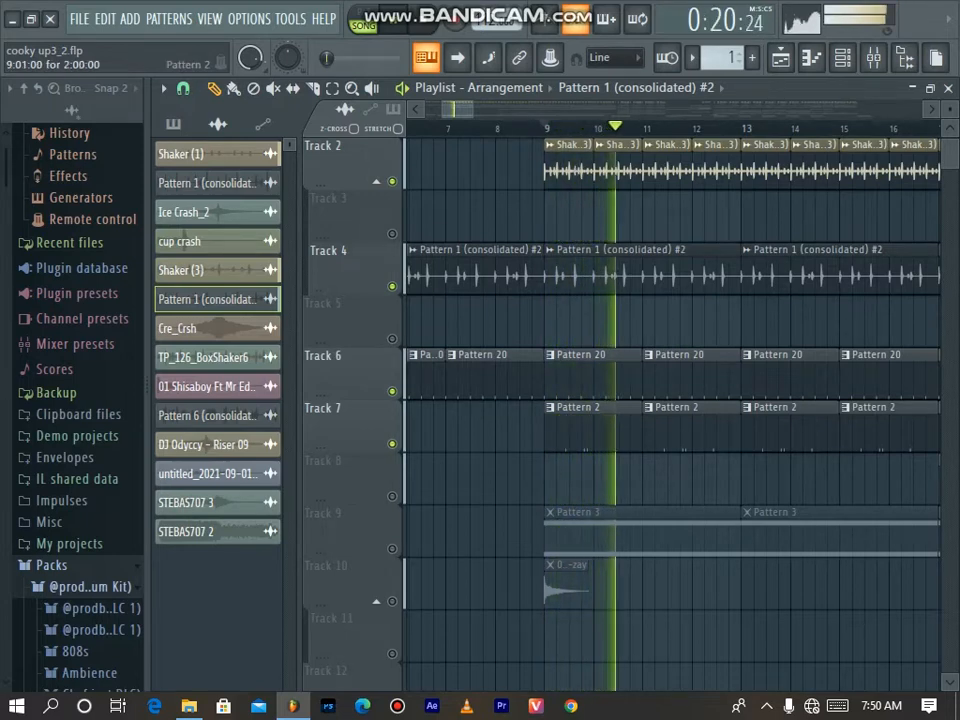
Step: Inspect Pattern 2 in the piano roll and channel rack, then return to the playlist
left_click(576, 430)
double_click(576, 430)
left_click(843, 58)
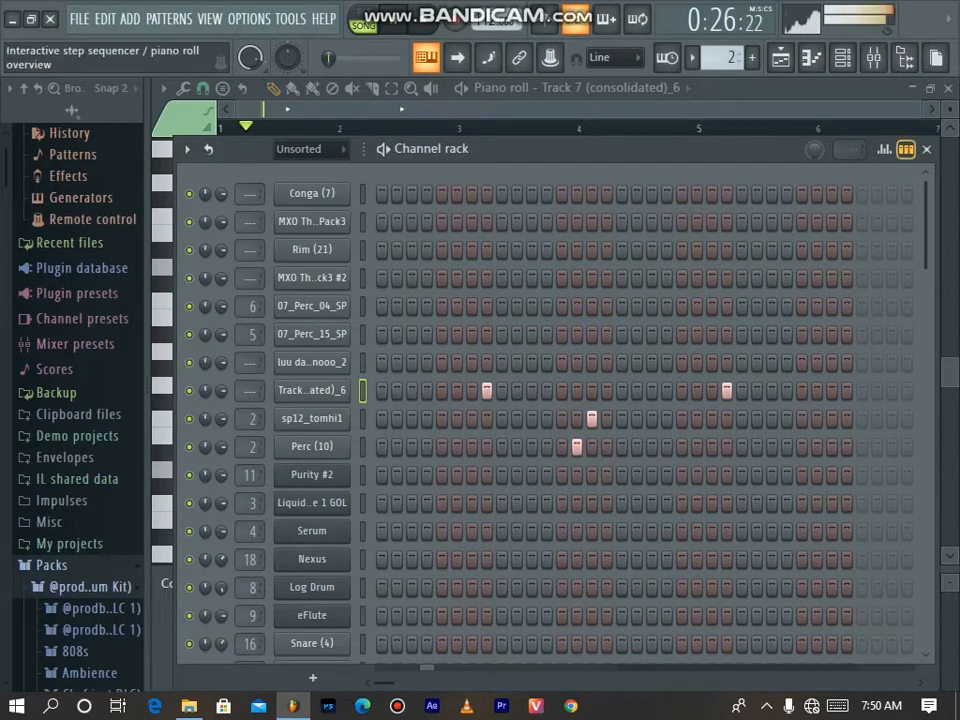
left_click(926, 148)
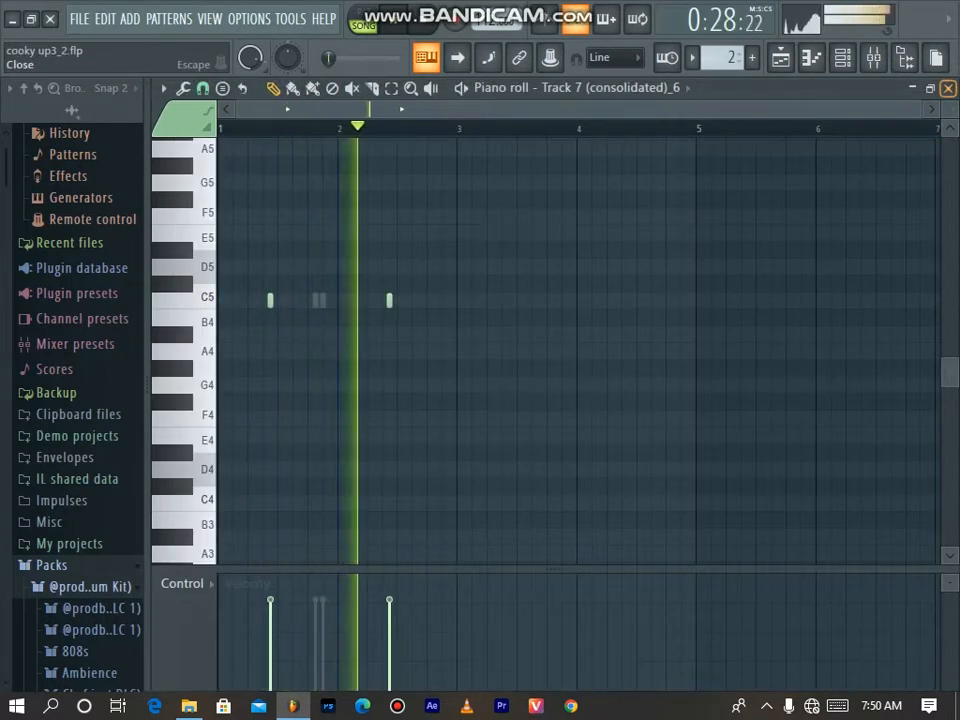
left_click(948, 88)
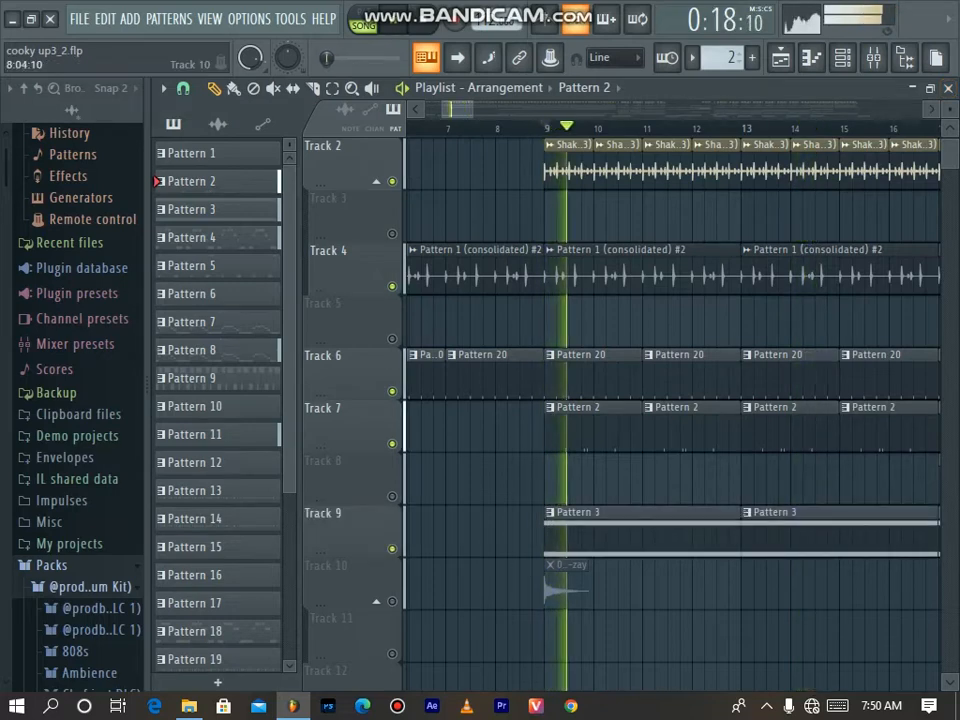
Step: Examine Pattern 3's Purity #2 notes in the piano roll and the instrument's selected preset
double_click(652, 526)
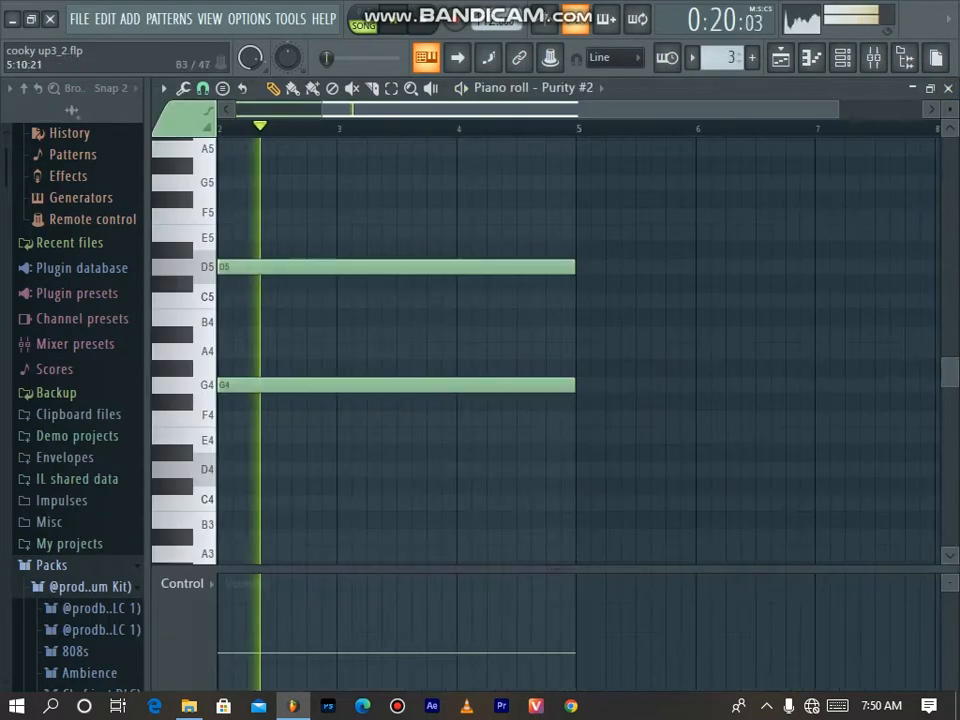
left_click_drag(463, 109, 330, 110)
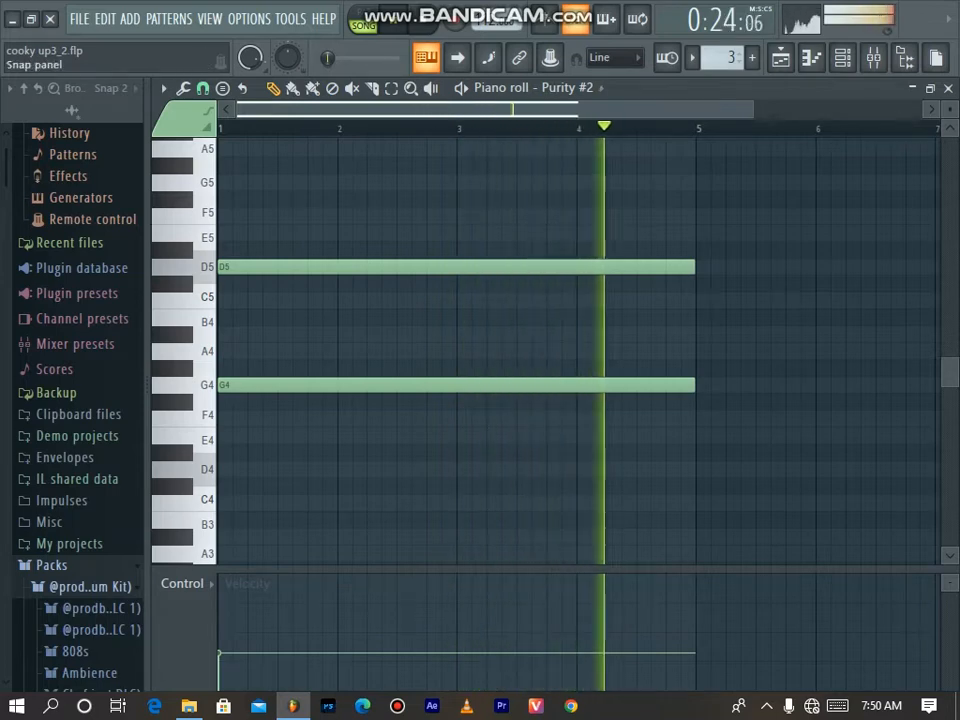
left_click(567, 87)
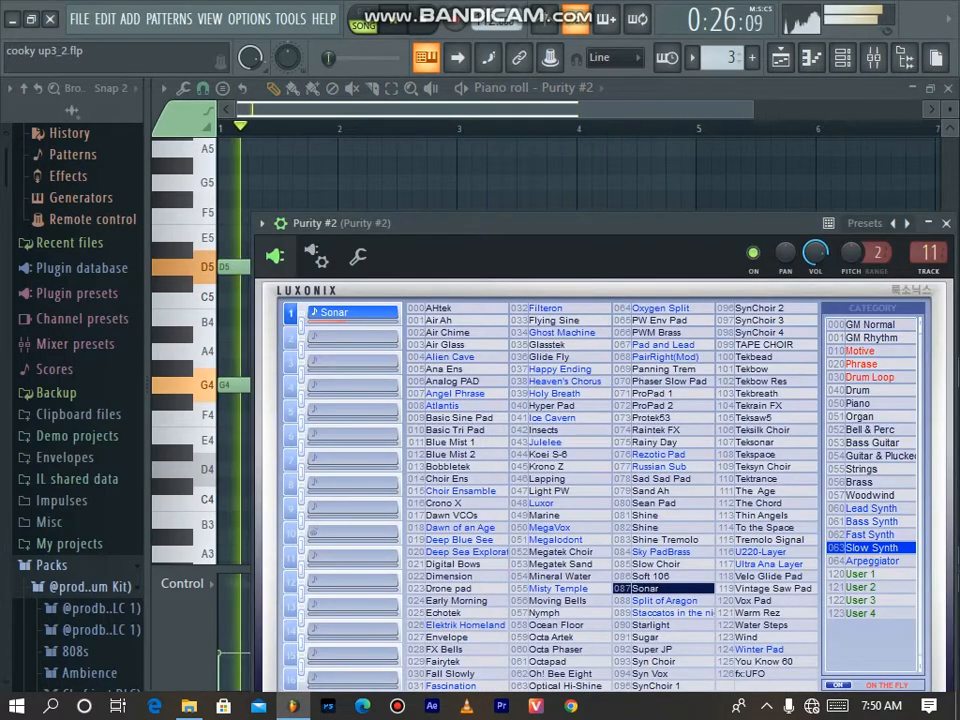
left_click(946, 223)
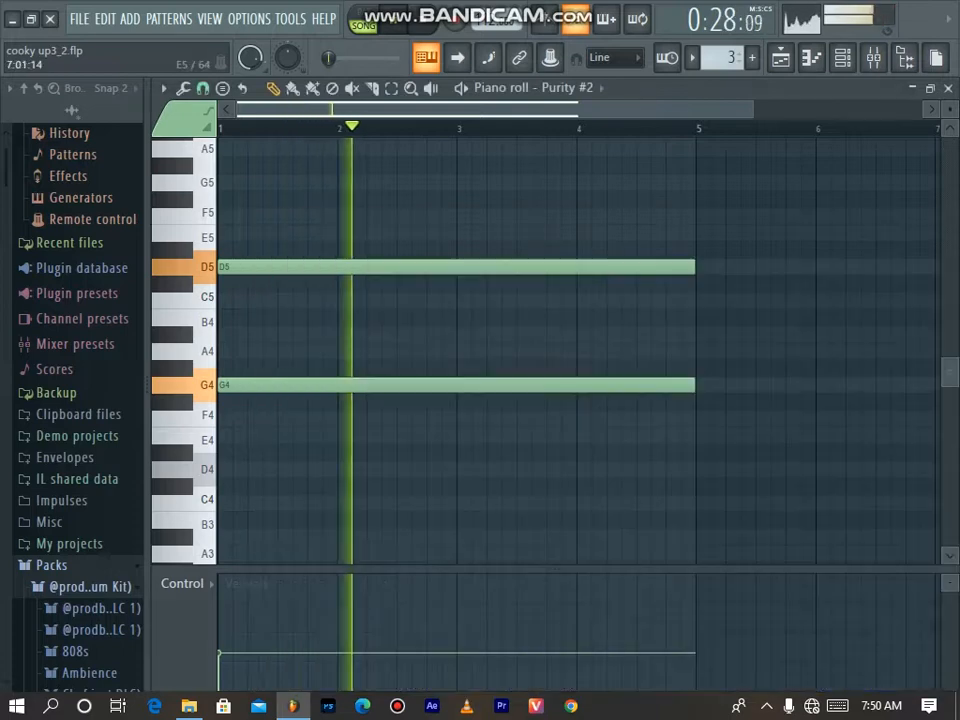
left_click(948, 88)
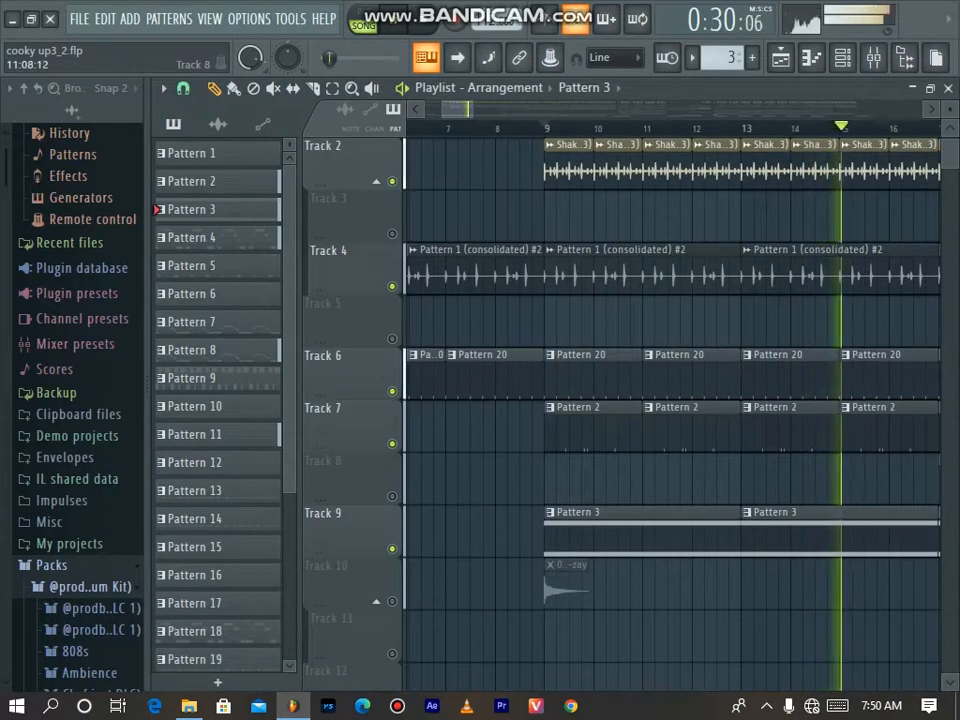
Step: Unmute Track 8 and examine its Pattern 11 snares in the piano roll and channel rack
left_click_drag(470, 109, 506, 109)
left_click(392, 496)
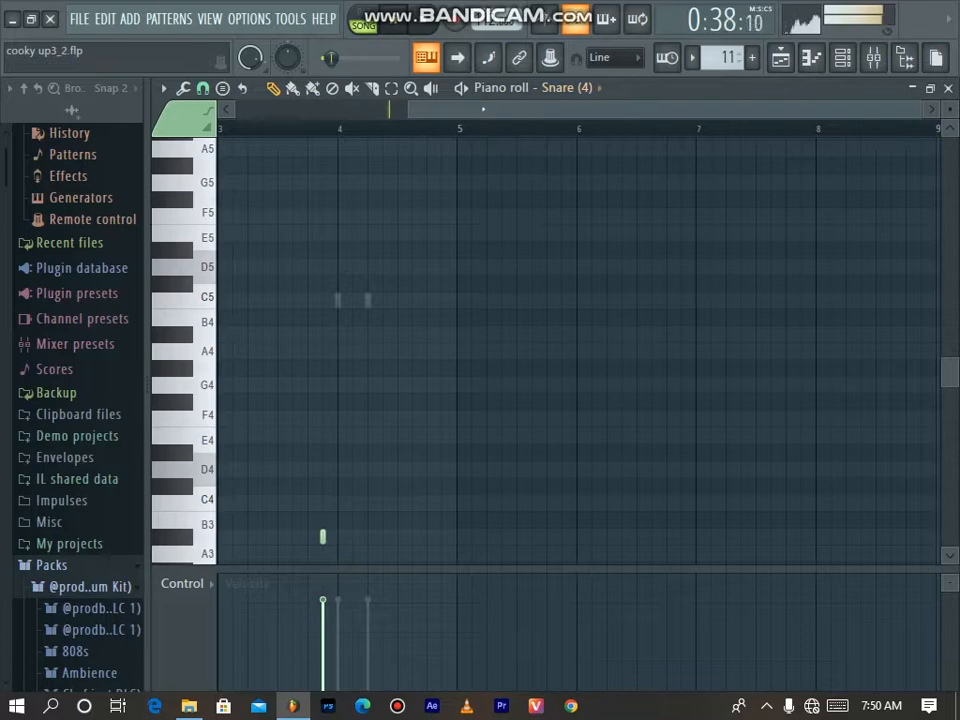
left_click_drag(600, 109, 428, 109)
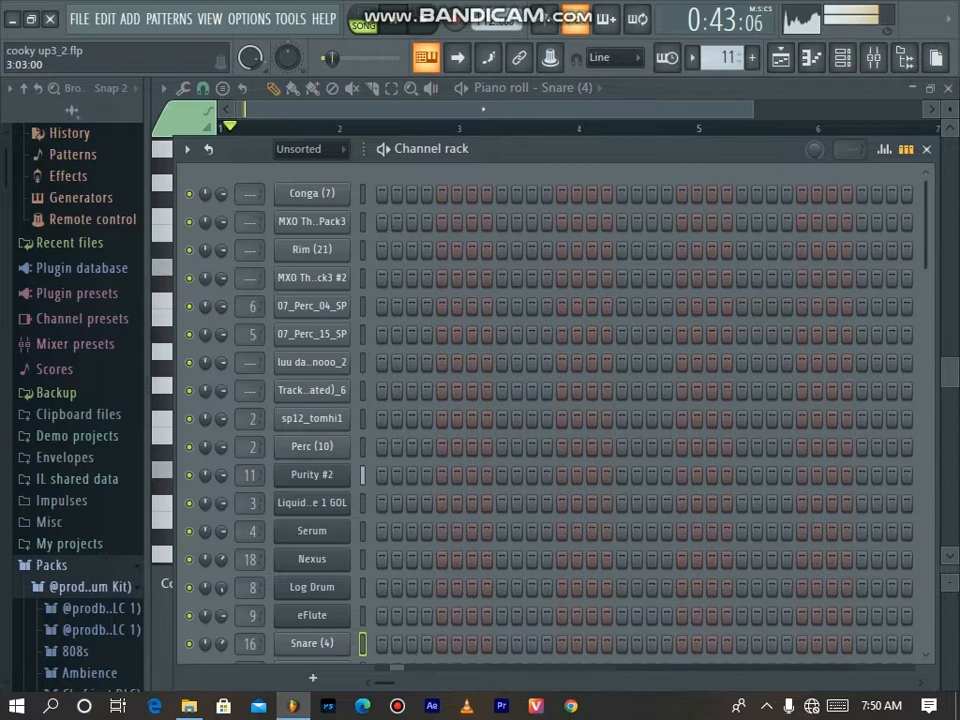
scroll(555, 415, "down", 2)
scroll(555, 415, "up", 1)
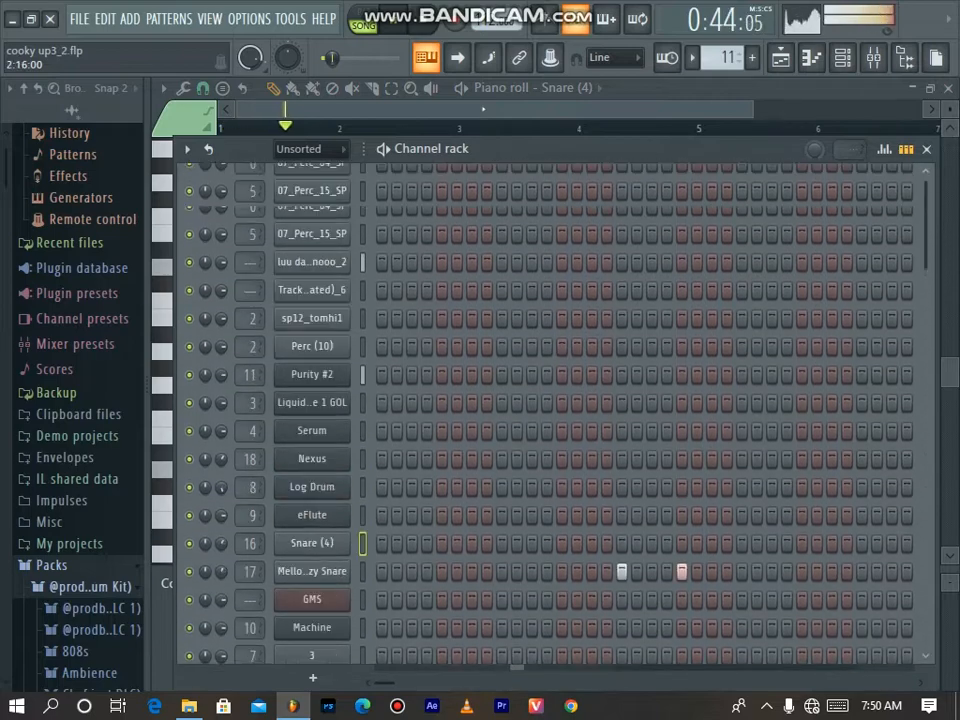
scroll(555, 415, "down", 2)
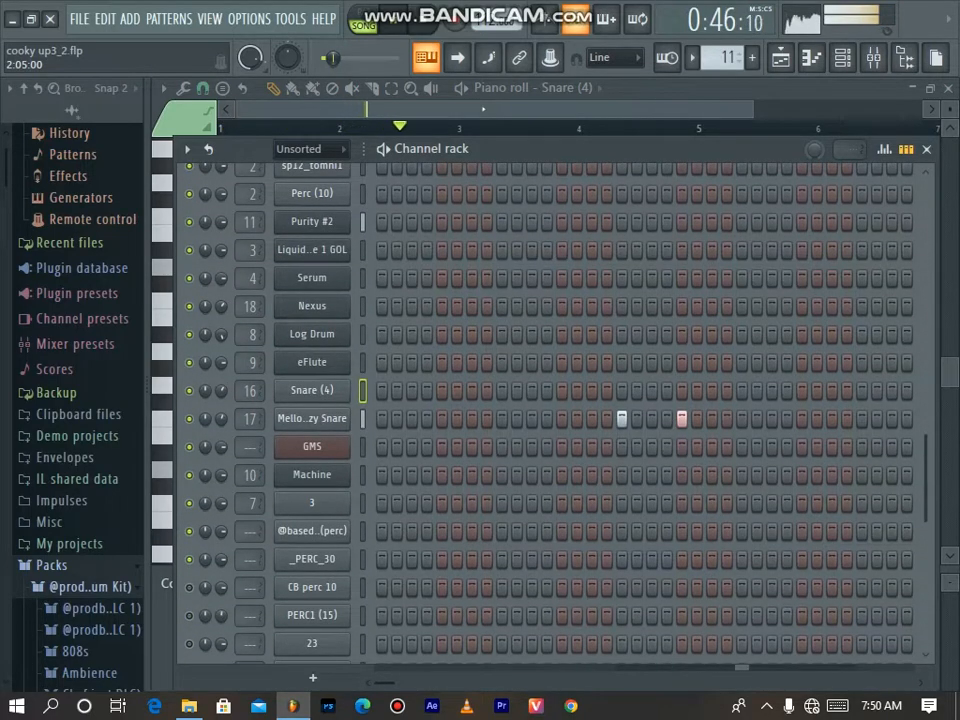
left_click(927, 149)
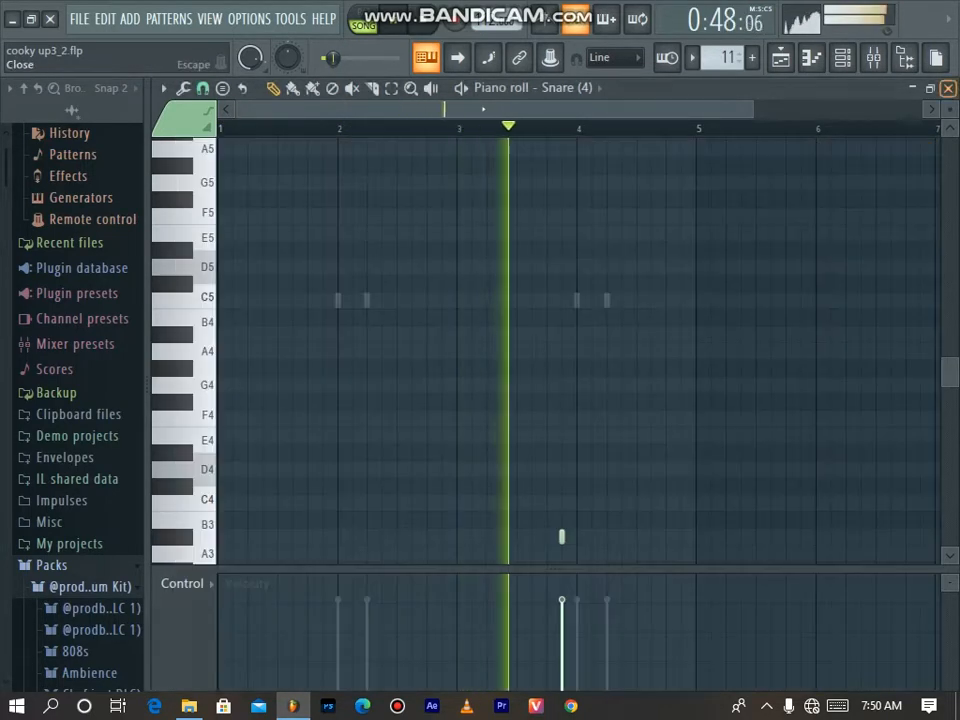
left_click(948, 88)
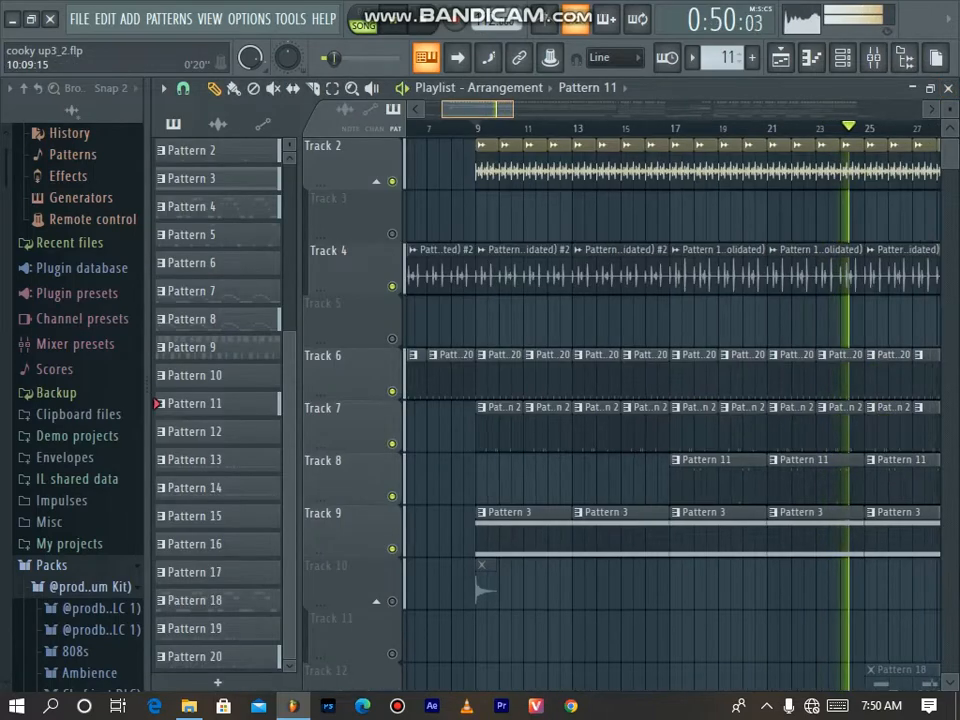
Step: Unmute Track 12 with its Pattern 18 clips and play the song from just before bar 25
scroll(648, 515, "down", 3)
scroll(648, 515, "down", 3)
scroll(670, 410, "down", 2)
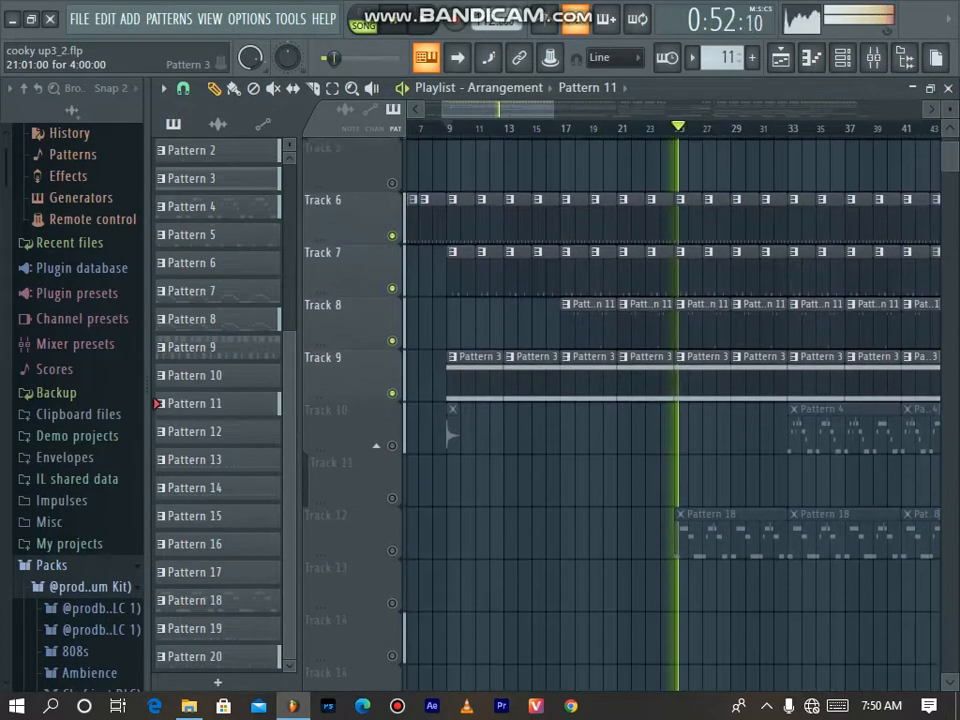
key("space")
left_click(392, 496)
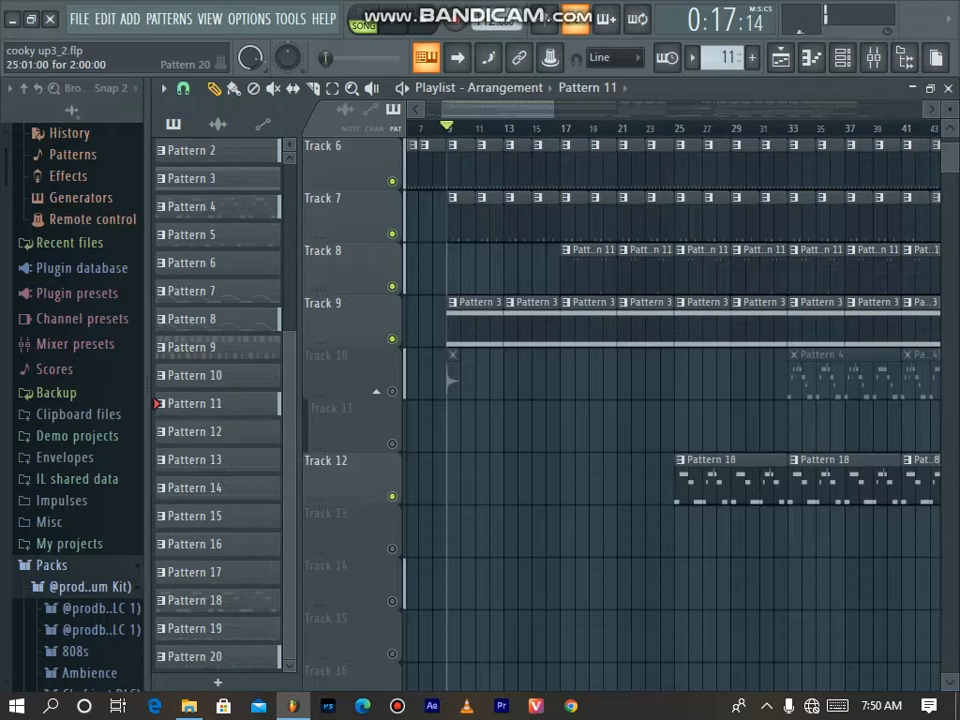
left_click(657, 128)
key("space")
scroll(670, 410, "down", 2)
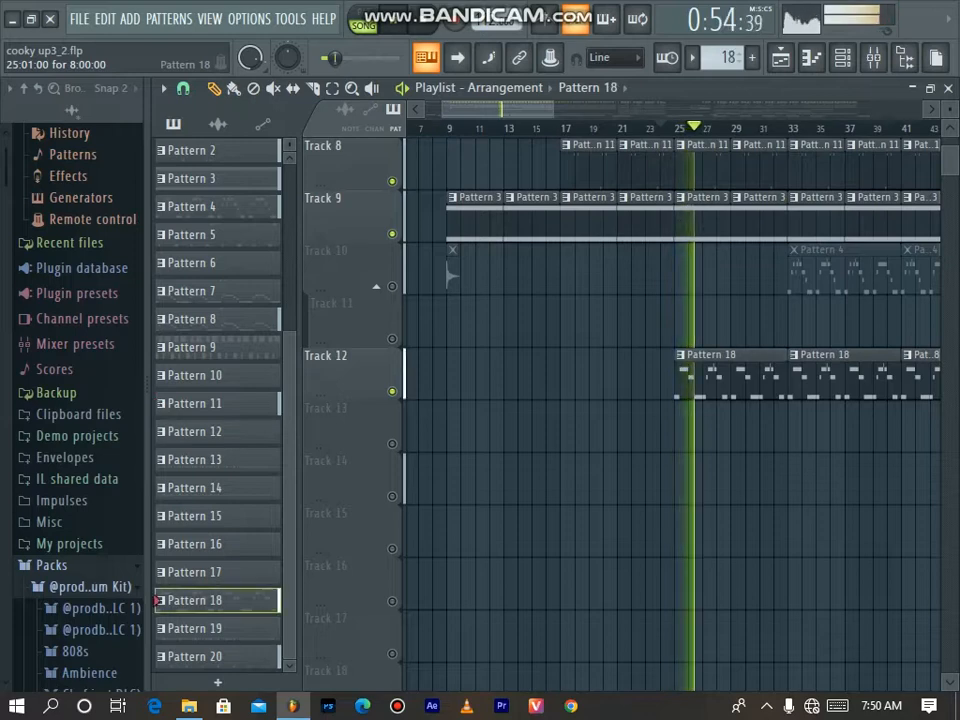
Step: Examine Pattern 18's Morphine melody notes across all eight bars in the piano roll
double_click(690, 368)
scroll(578, 350, "down", 5)
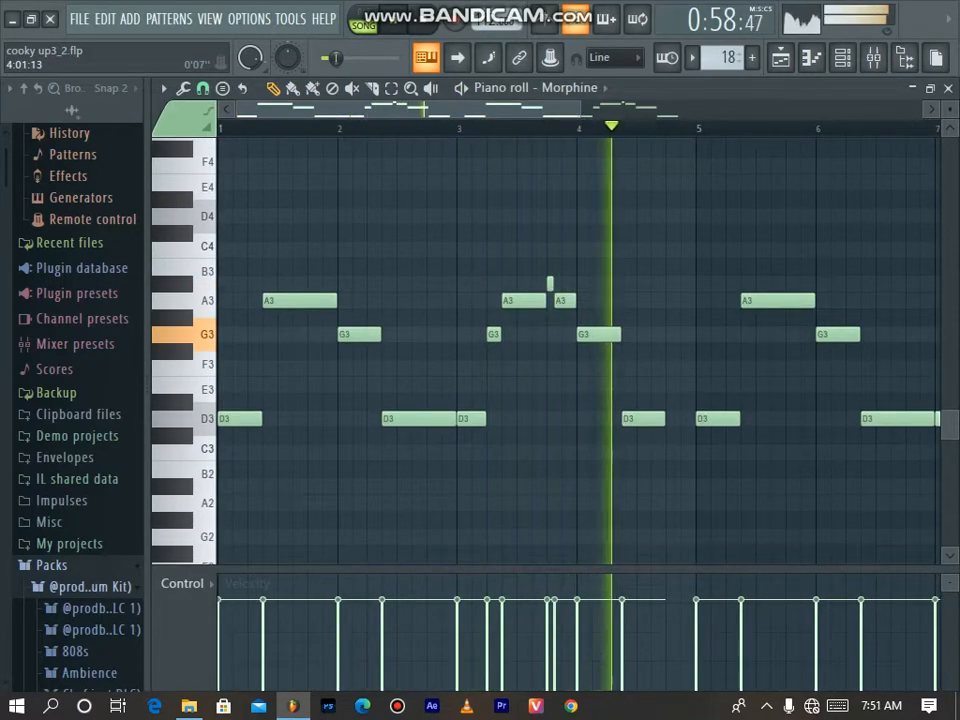
scroll(581, 216, "down", 2)
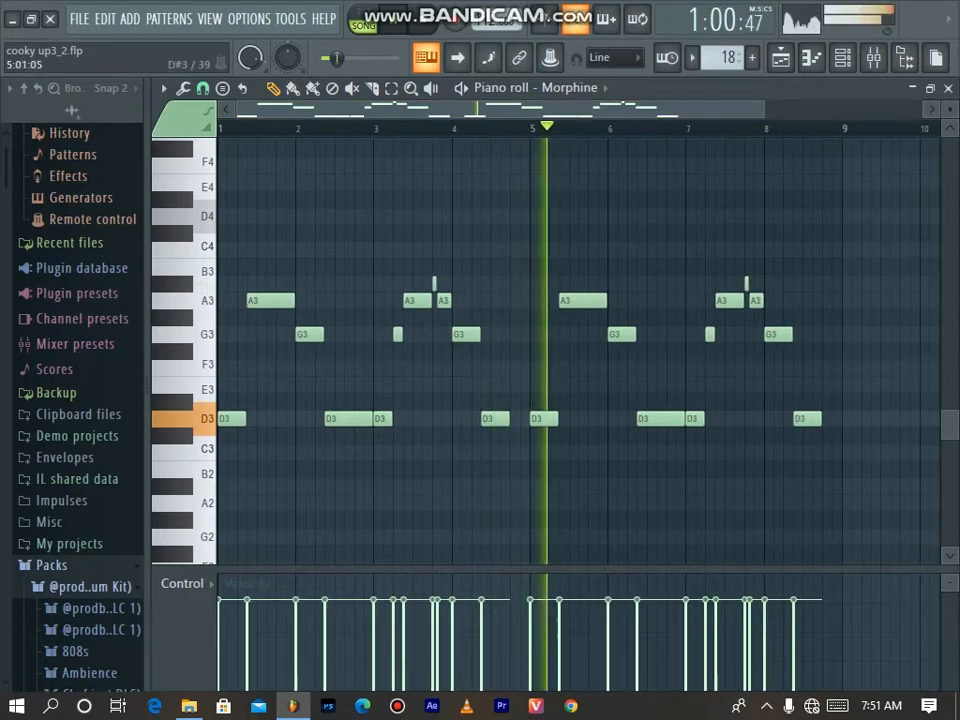
Step: Inspect the Morphine synthesizer's program and its presets library, then close the plugin
right_click(572, 88)
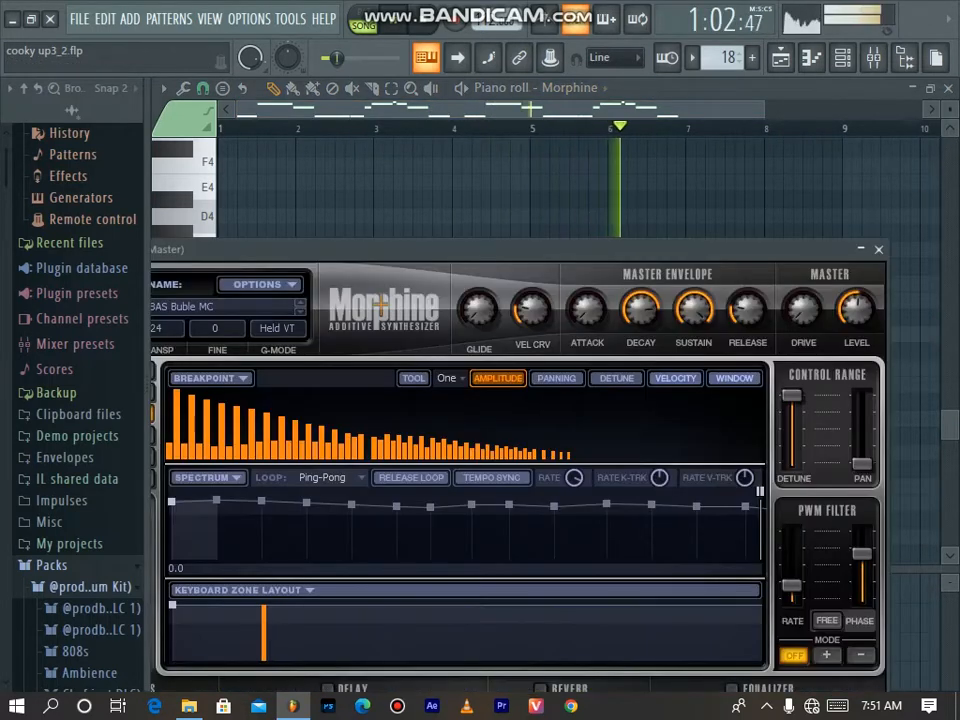
left_click_drag(480, 250, 725, 254)
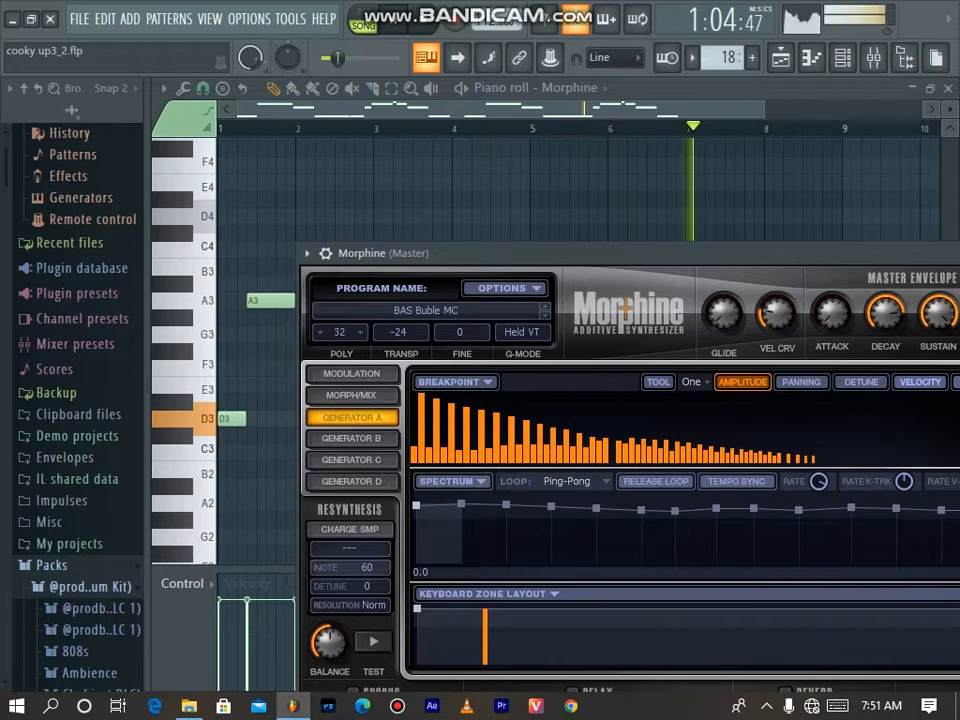
left_click(426, 311)
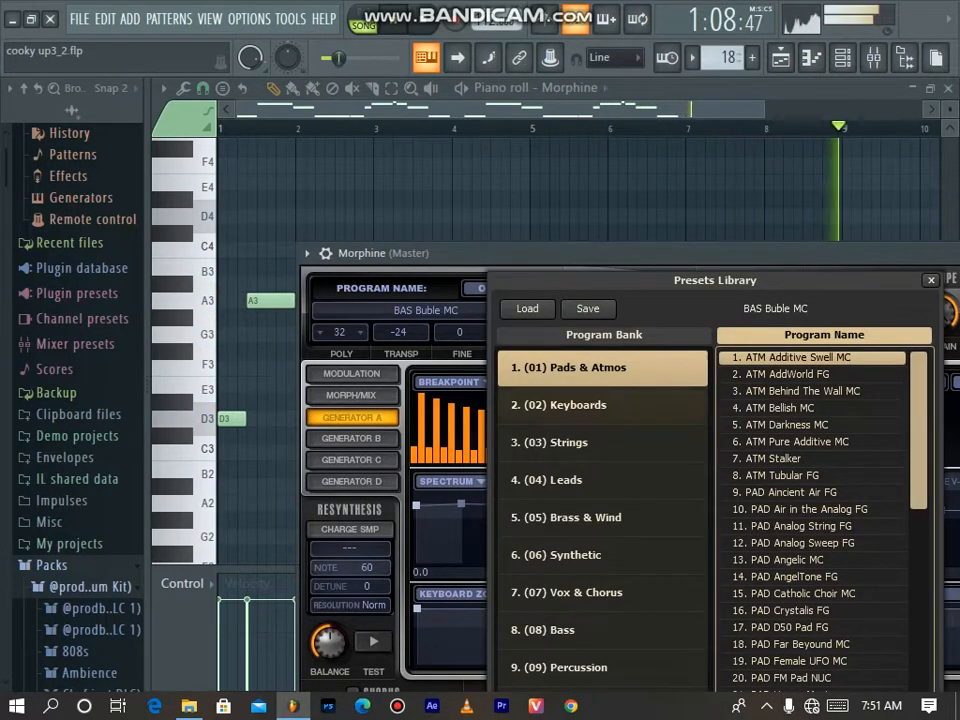
left_click(931, 281)
left_click_drag(905, 254, 529, 310)
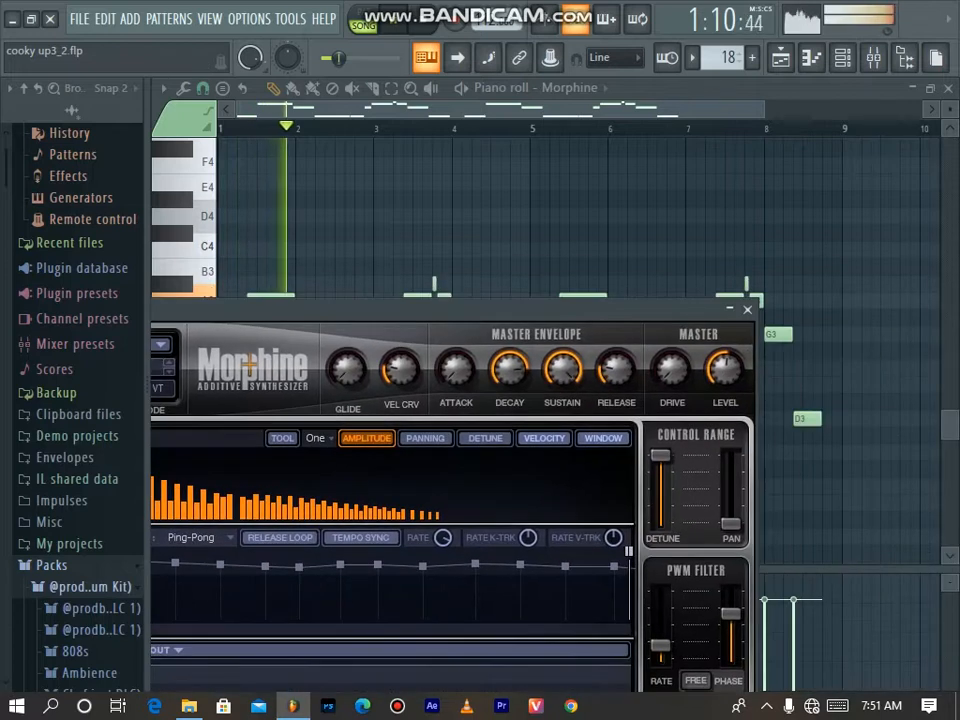
left_click(747, 310)
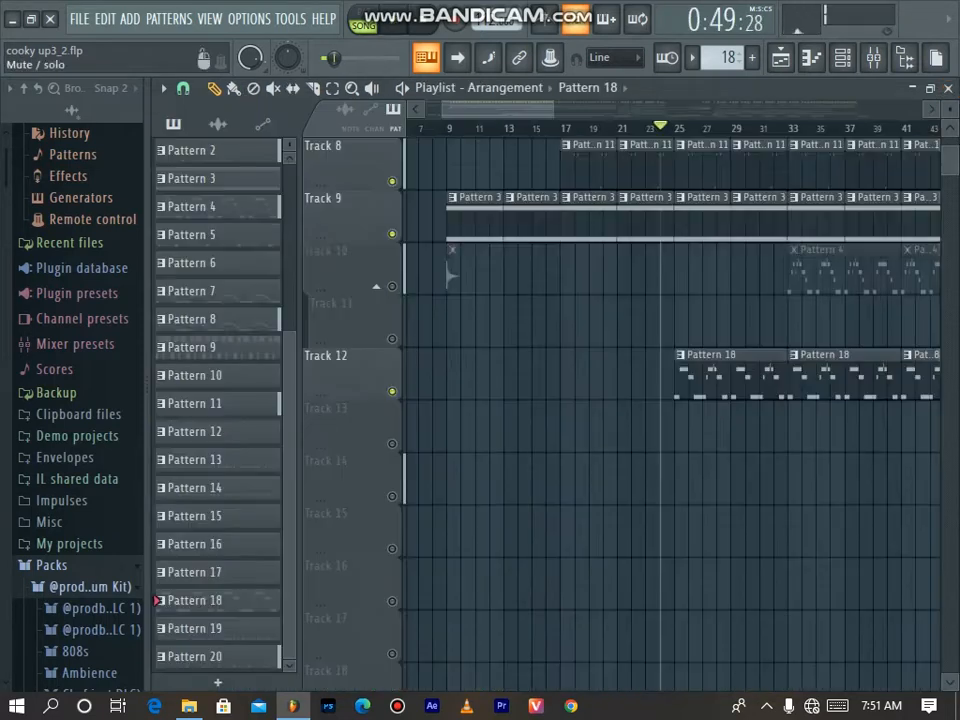
Step: Unmute Track 10 with the Pattern 4 clips and play the song from about bar 33
left_click(392, 287)
key("space")
left_click(789, 128)
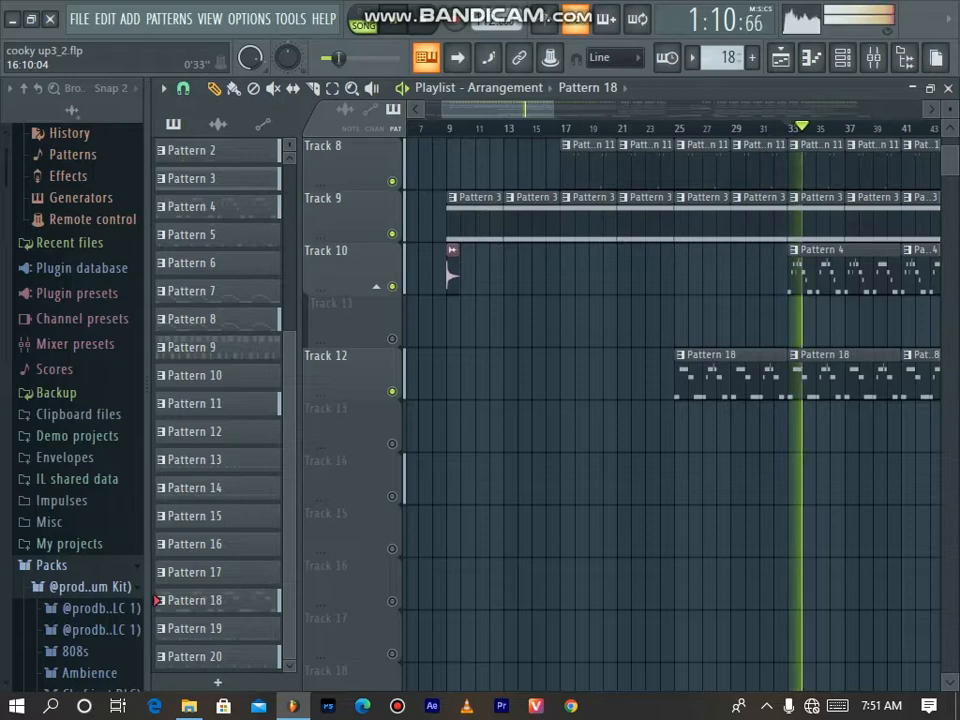
left_click_drag(553, 109, 588, 109)
Step: Examine Pattern 4's Liquid State 1 GOL notes and the instrument's preset list, then return to the playlist
double_click(441, 270)
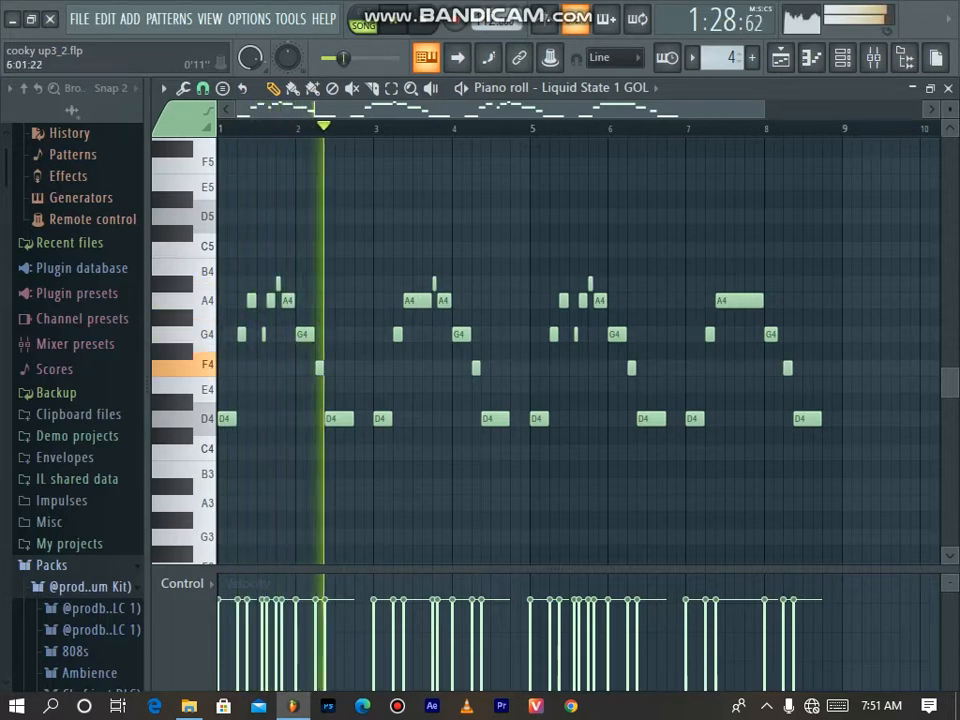
right_click(595, 88)
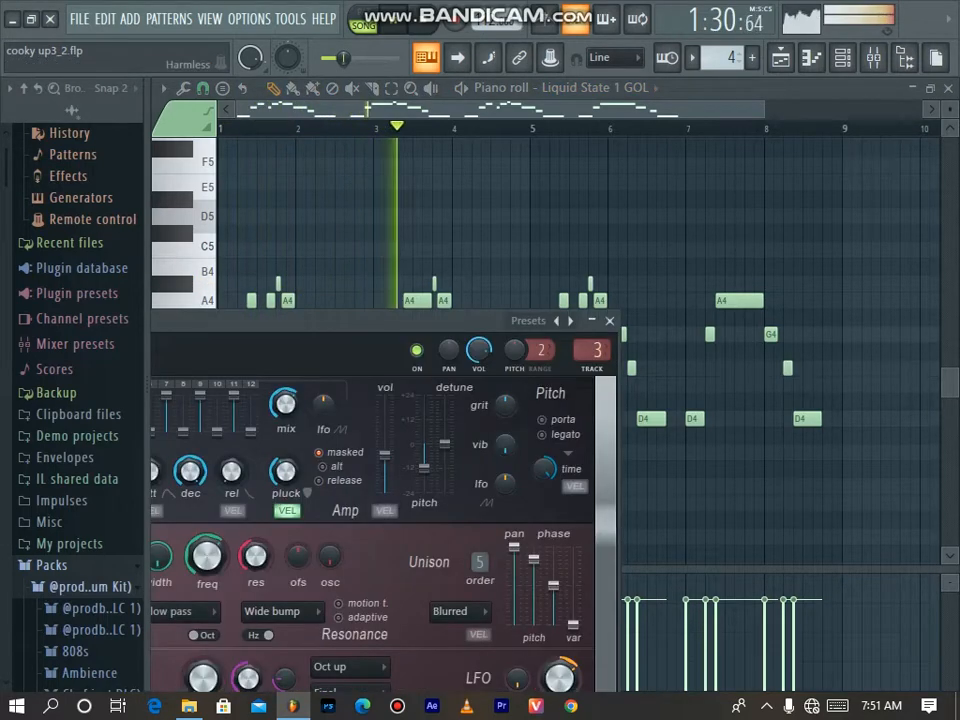
left_click_drag(380, 321, 736, 248)
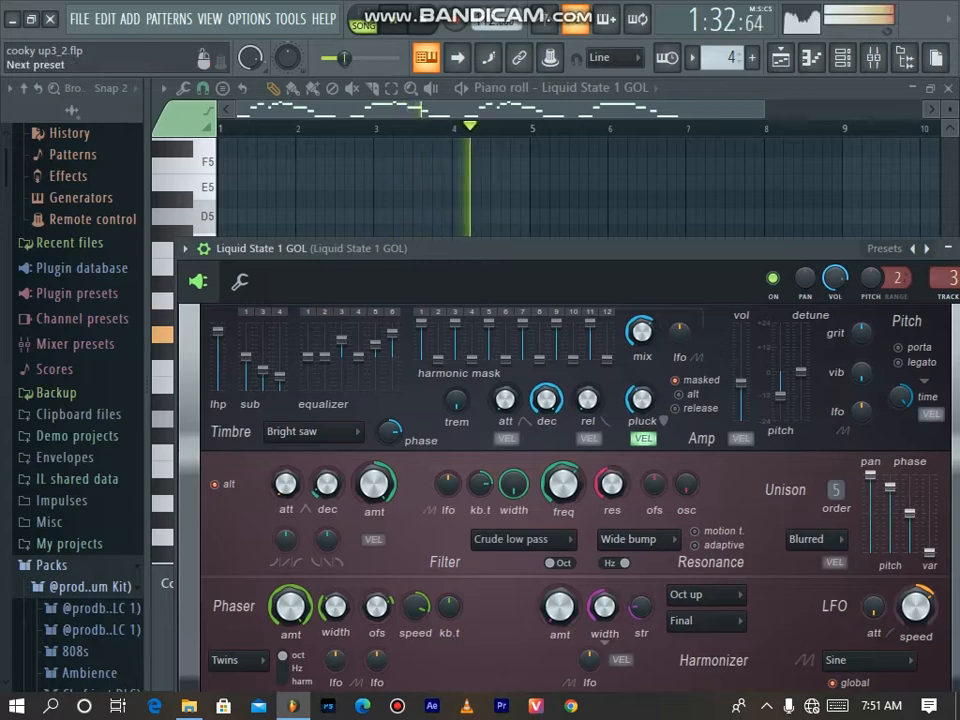
left_click(884, 248)
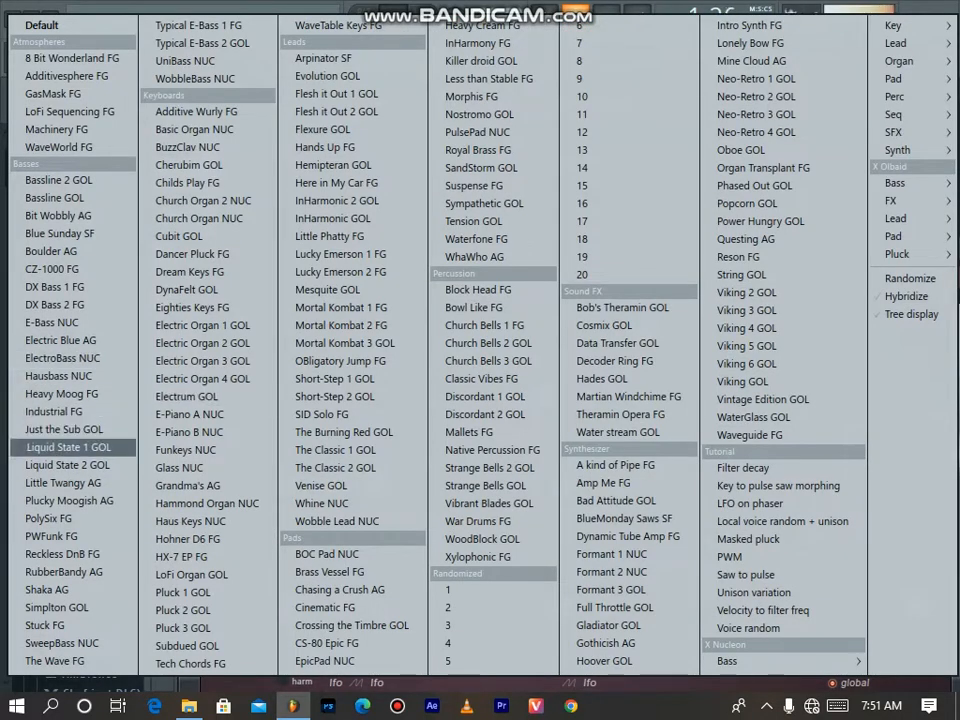
left_click(884, 9)
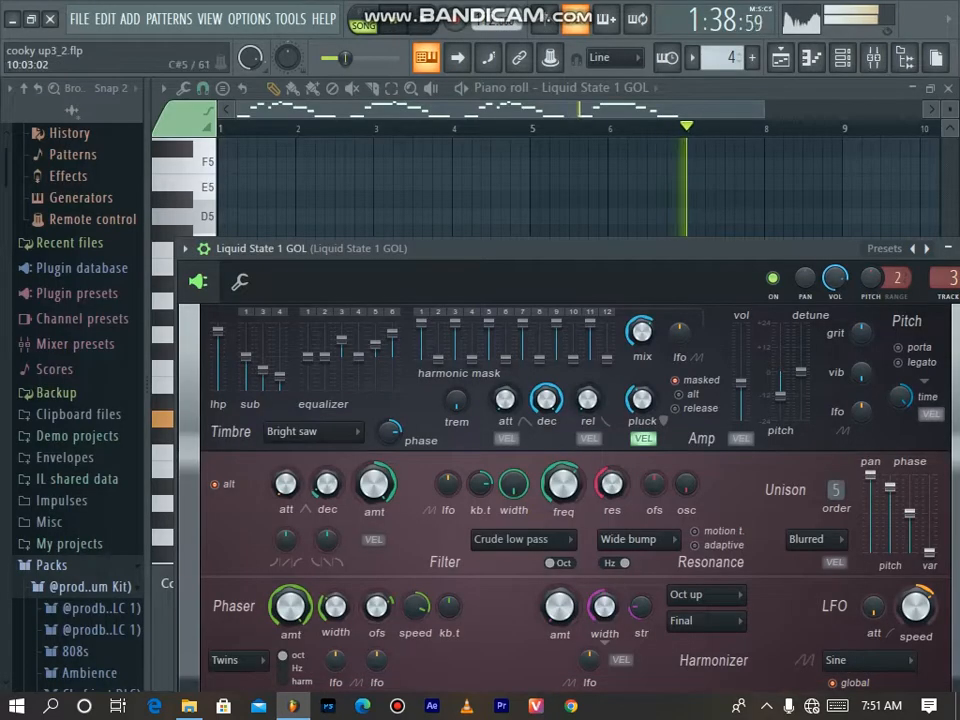
left_click_drag(800, 248, 484, 285)
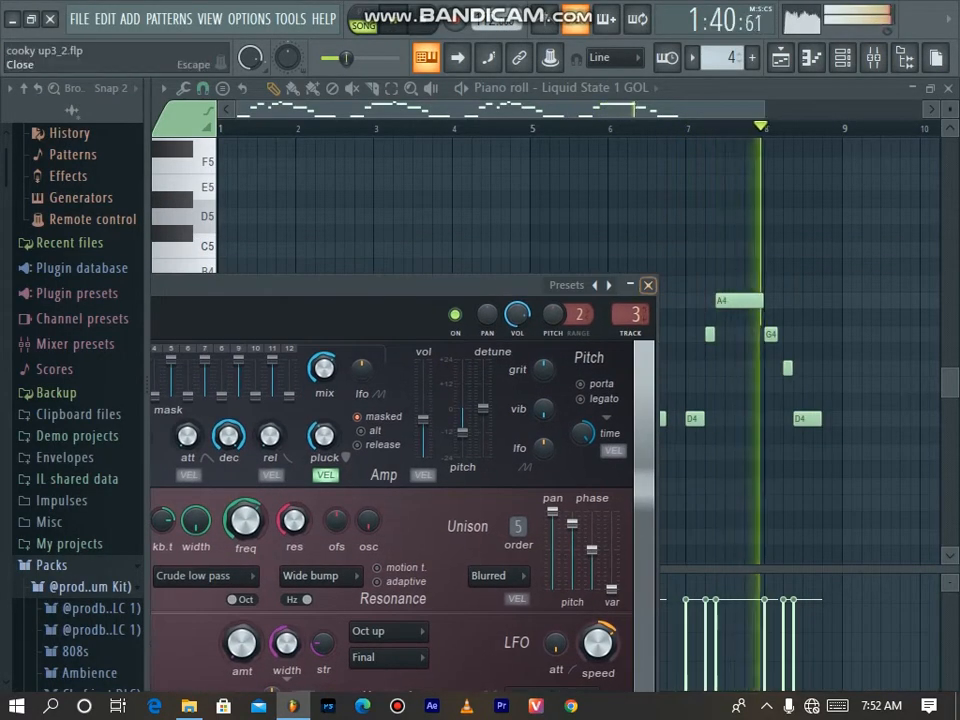
left_click(652, 285)
key("F5")
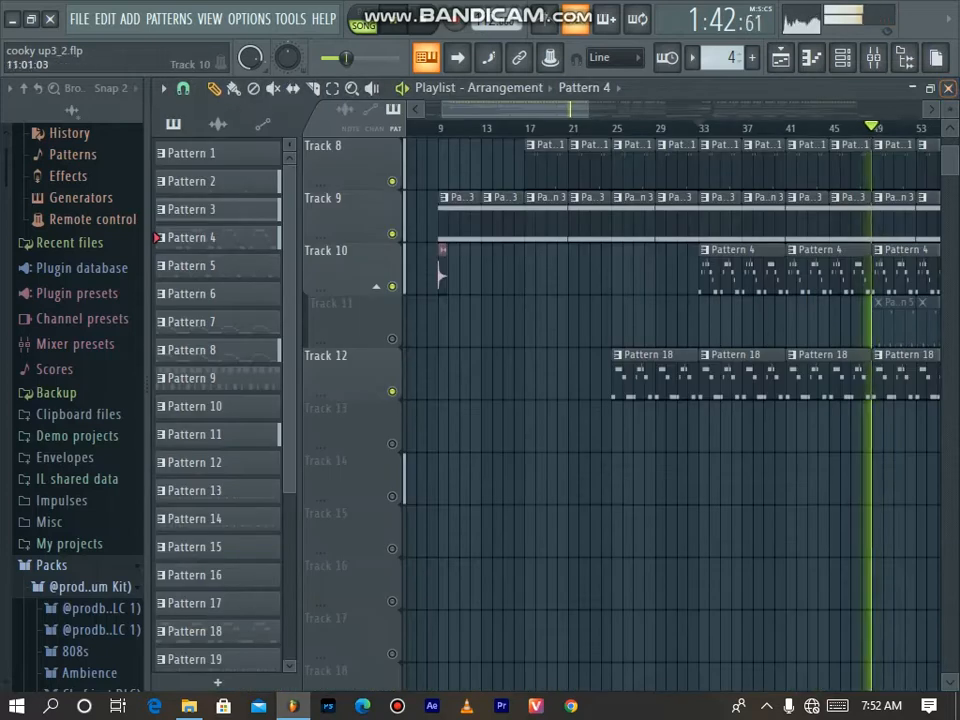
Step: Unmute Track 11 and view its Pattern 5 Serum notes in the piano roll
left_click(392, 339)
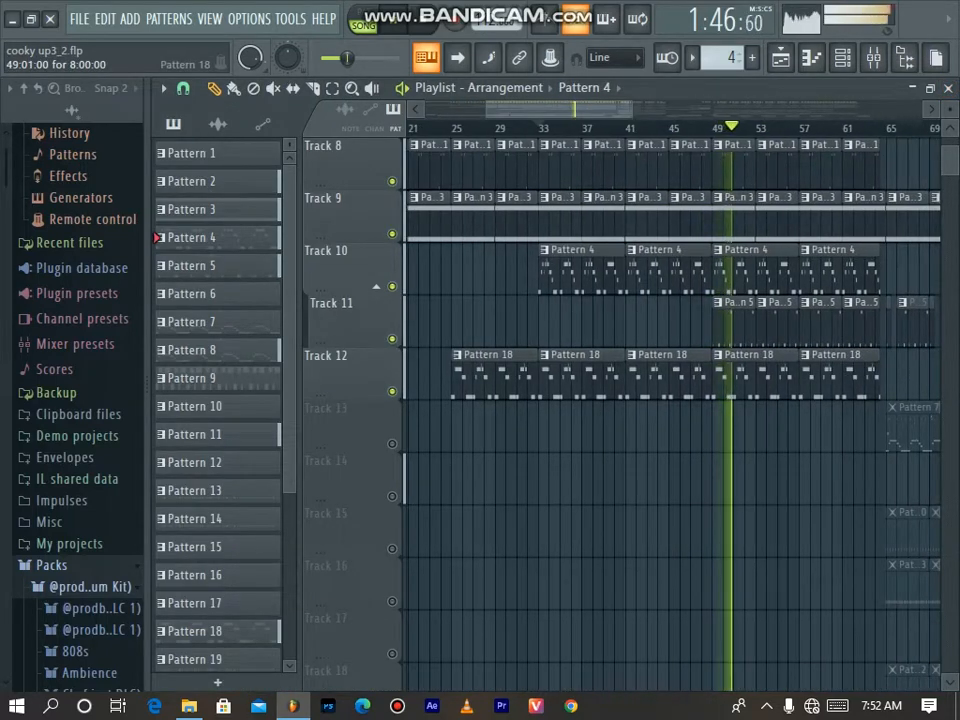
key("F7")
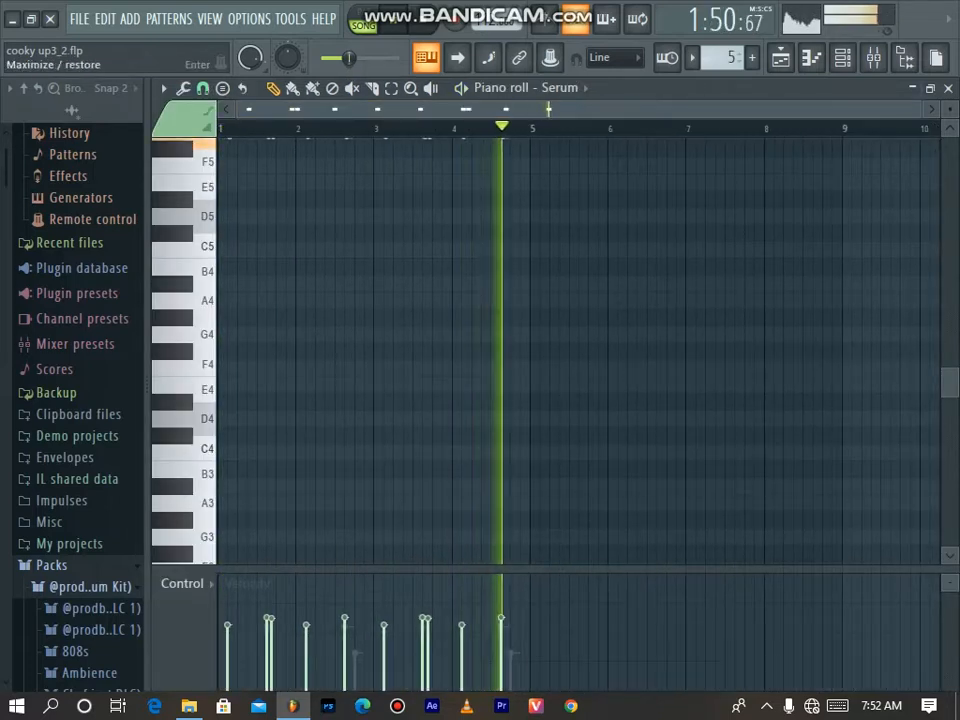
left_click(944, 88)
Step: Open the Serum instrument from the channel rack and inspect its selected preset and preset categories
left_click(873, 57)
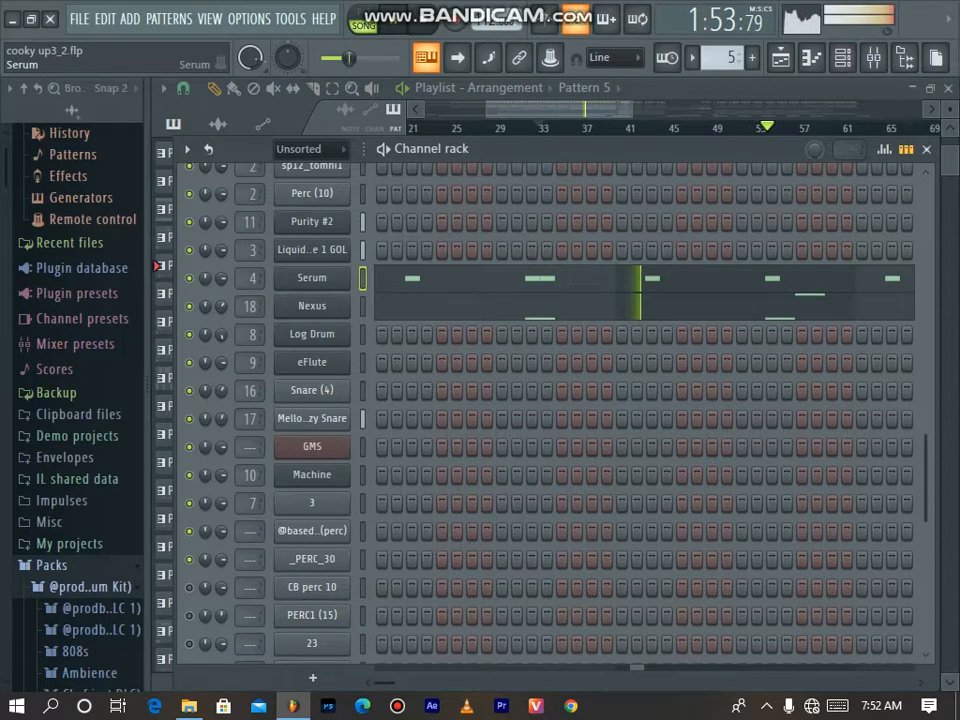
left_click(312, 278)
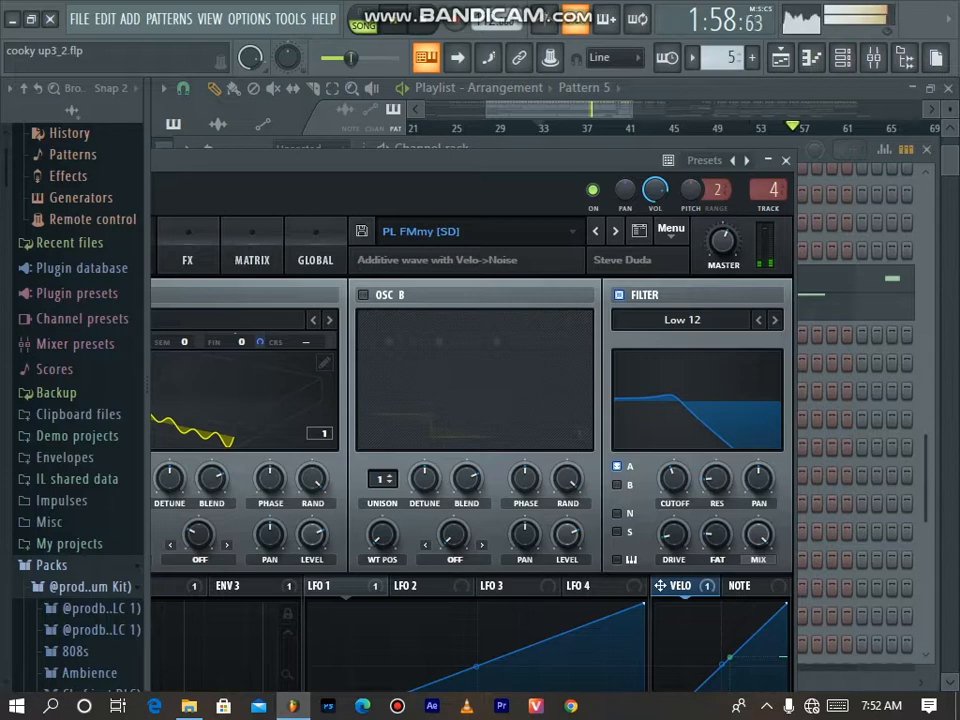
left_click_drag(440, 160, 637, 178)
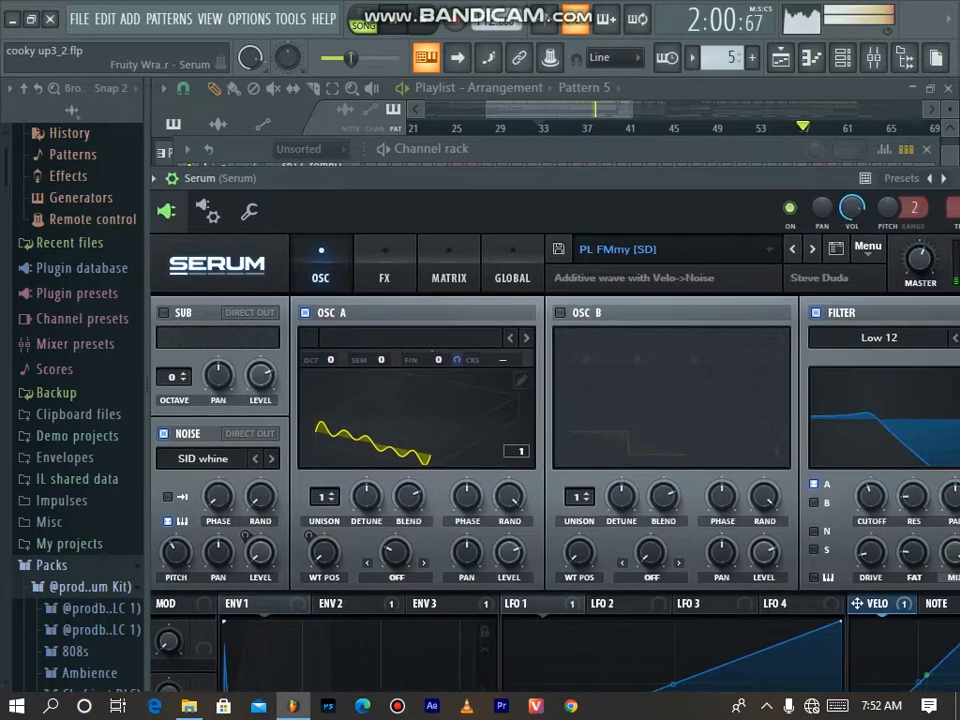
left_click(640, 250)
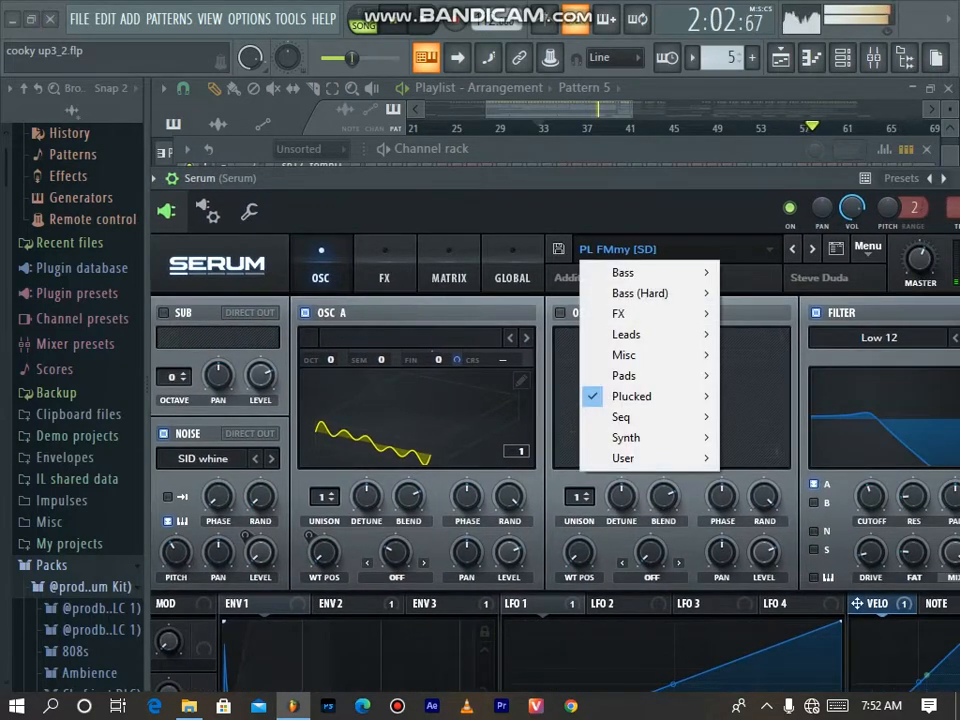
left_click_drag(800, 178, 435, 236)
left_click(618, 237)
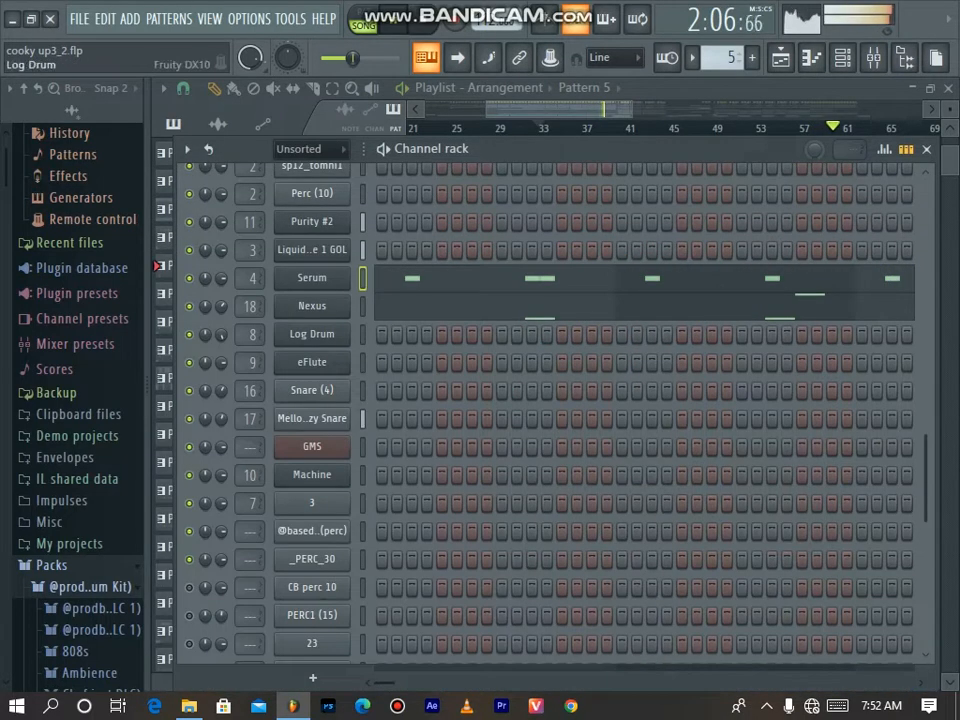
Step: Inspect the Nexus channel's selected category and preset, then close the plugin and the channel rack
left_click(312, 307)
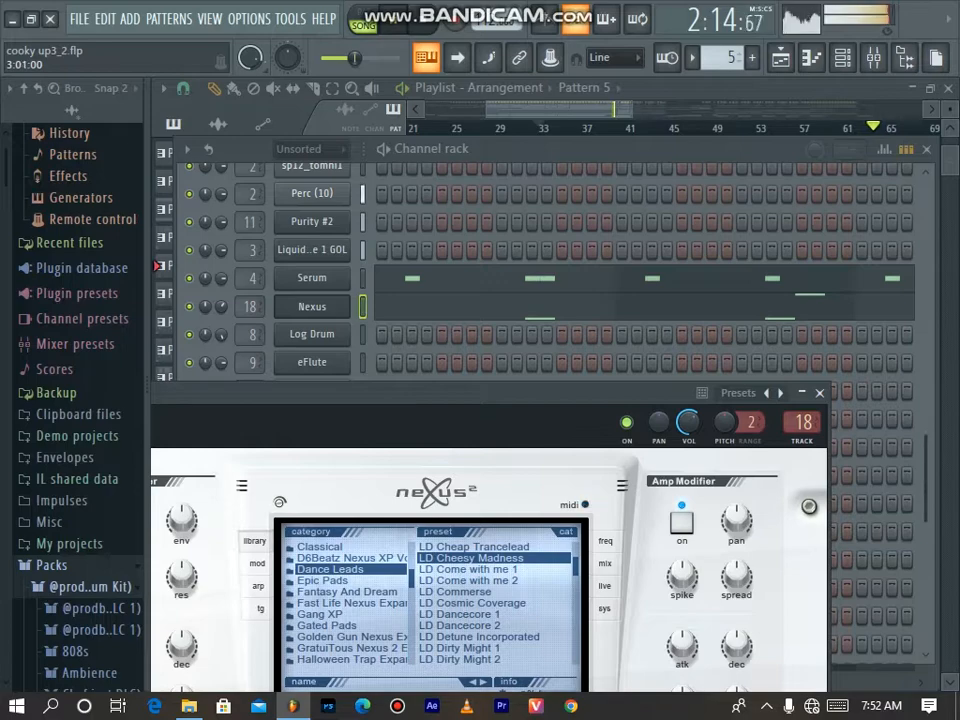
left_click(819, 393)
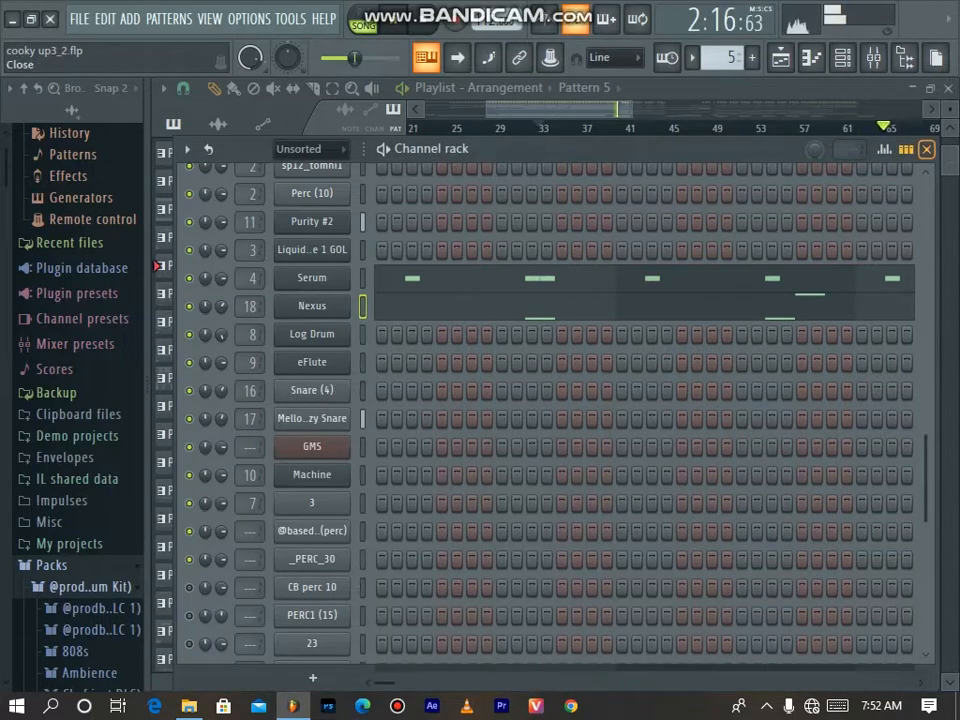
left_click(926, 149)
Step: Unmute Track 13 with the Pattern 7 clip and Track 19 with the Pattern 15 clips
scroll(670, 400, "up", 2)
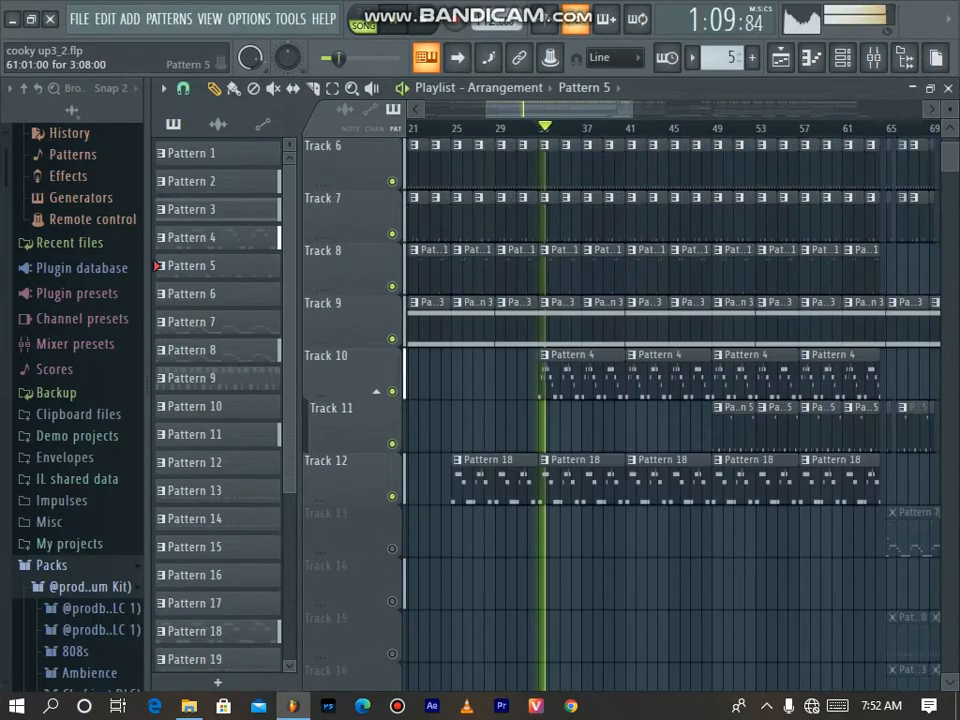
scroll(670, 400, "down", 3)
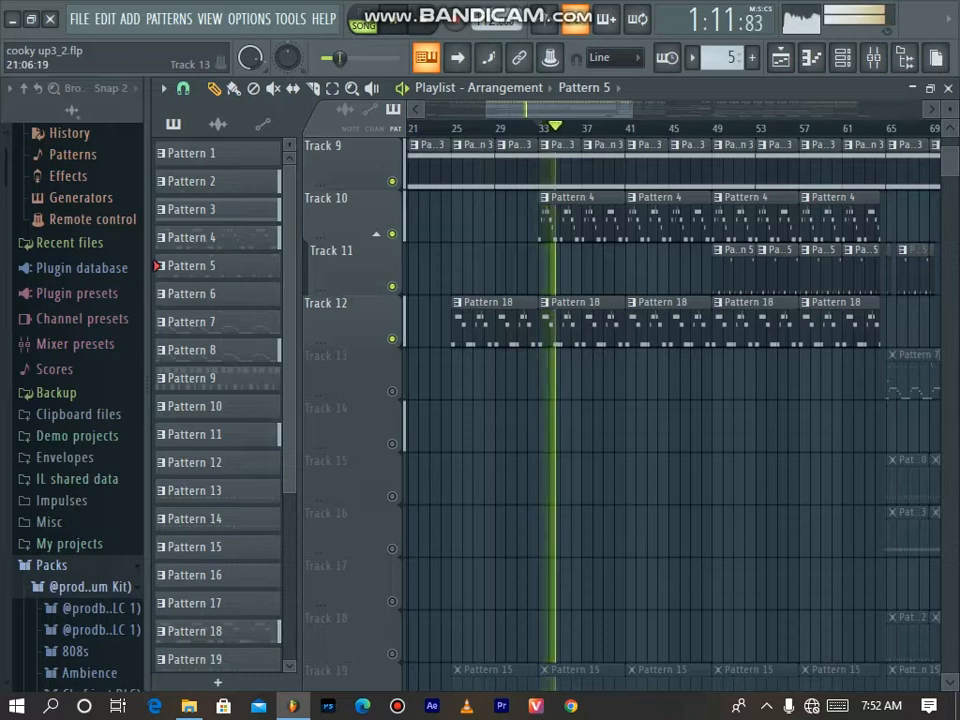
left_click(391, 391)
scroll(391, 391, "down", 9)
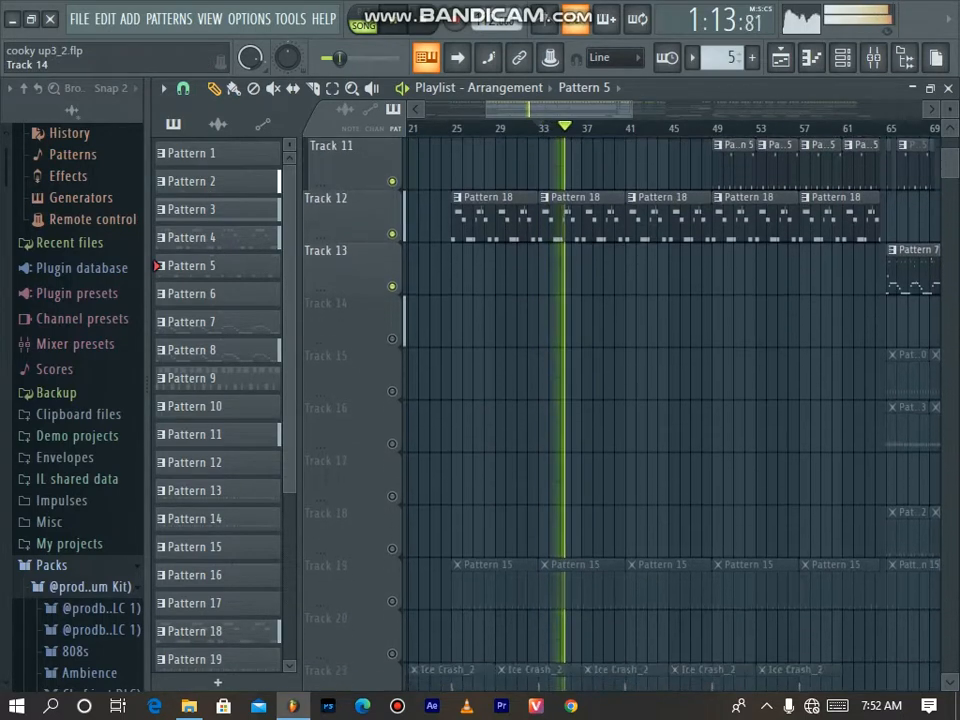
left_click(391, 233)
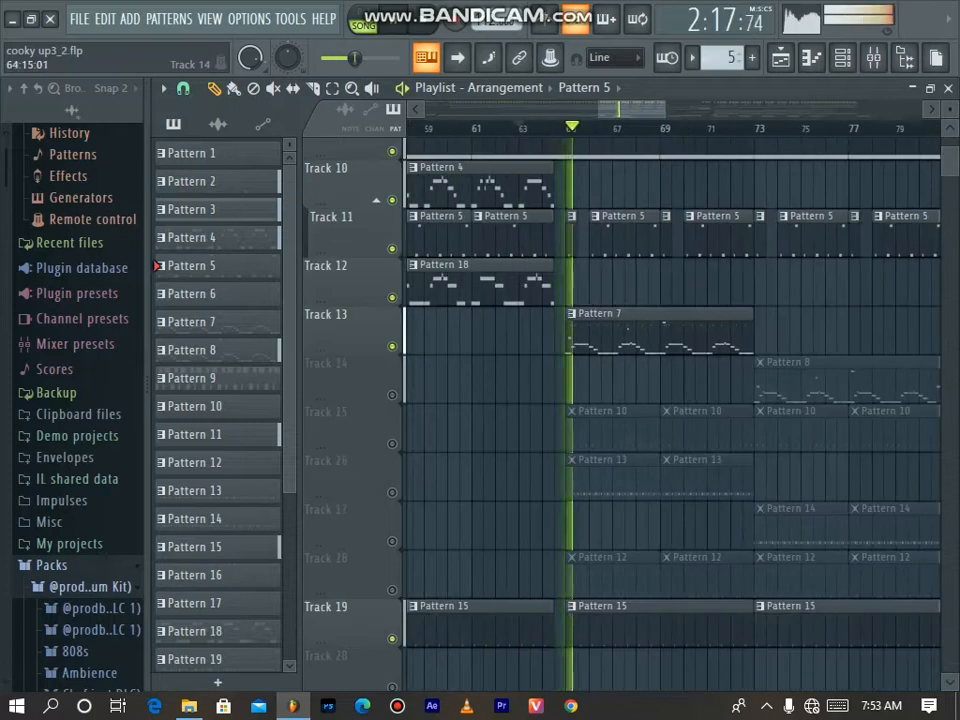
Step: Review the playlist tracks around bar 65 and open Pattern 7's Log Drum notes in the piano roll
scroll(670, 400, "up", 6)
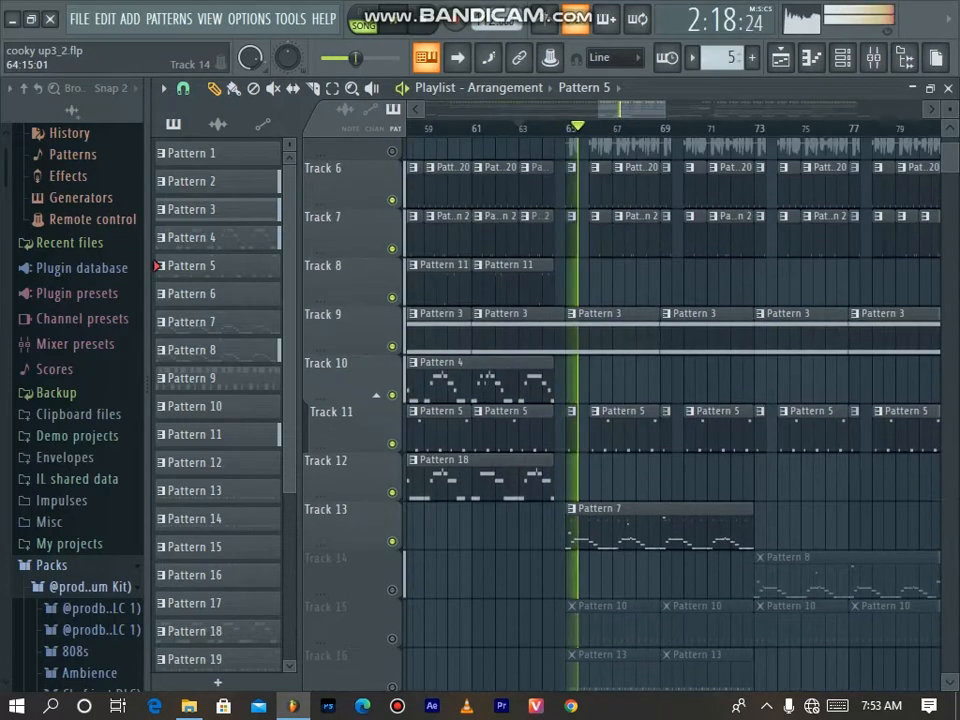
scroll(670, 400, "down", 2)
scroll(670, 400, "up", 2)
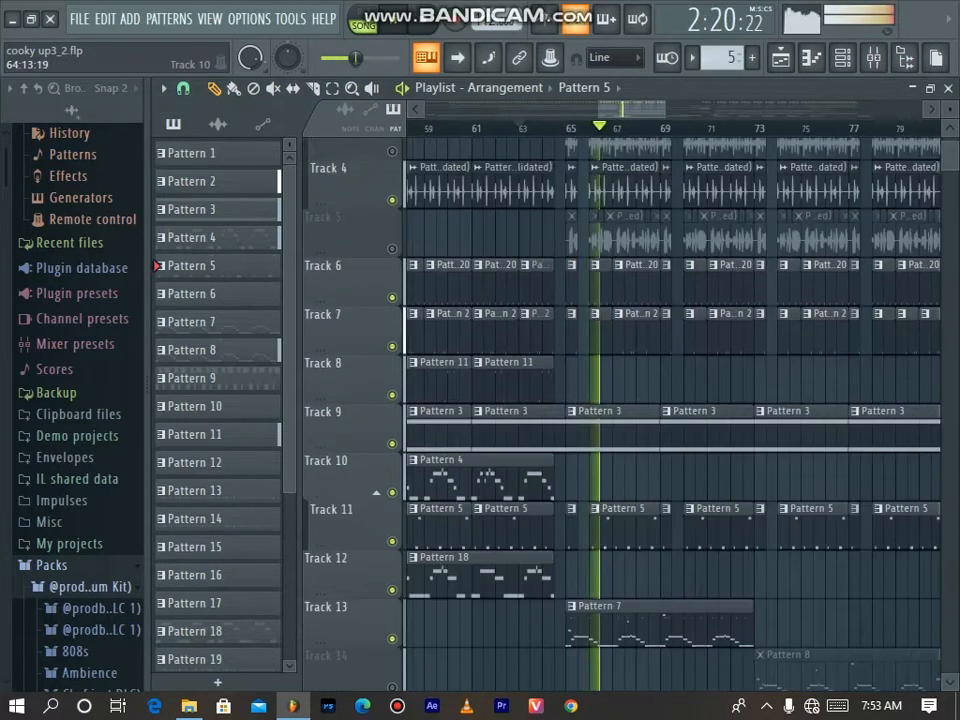
scroll(670, 400, "down", 5)
scroll(670, 400, "down", 2)
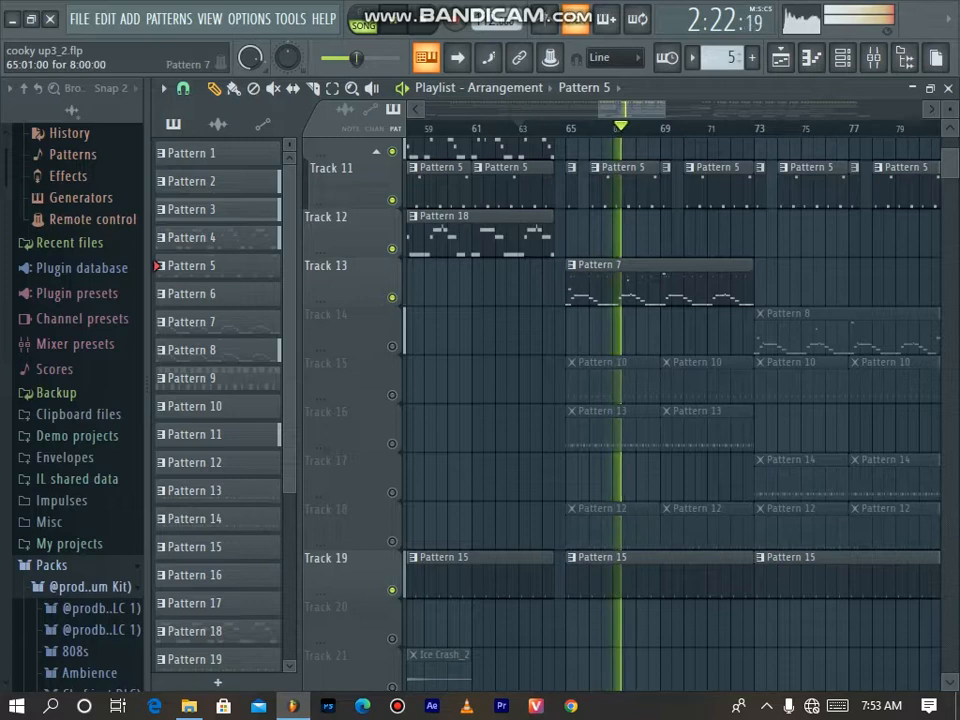
left_click(214, 321)
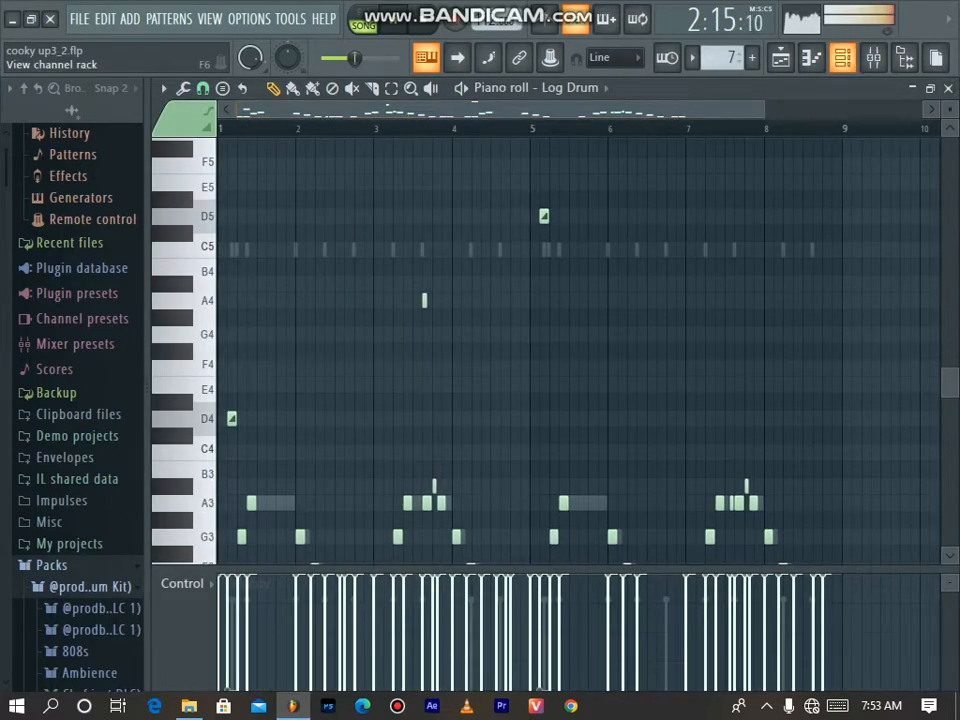
Step: Look through Pattern 7's channels in the channel rack and examine the full Log Drum note sequence in the piano roll
left_click(842, 57)
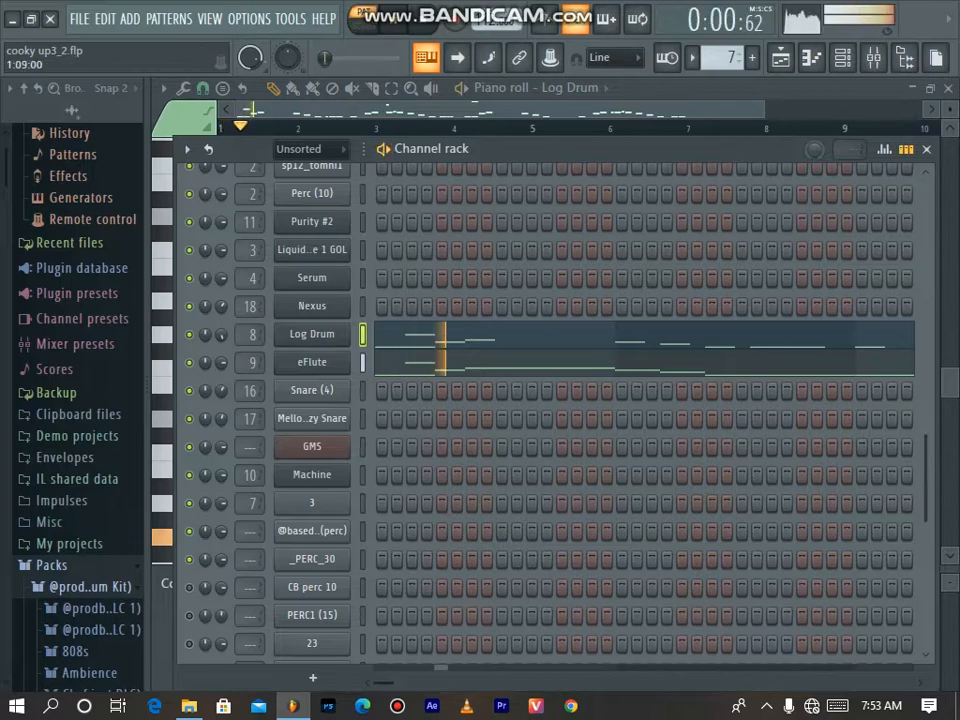
scroll(545, 410, "down", 4)
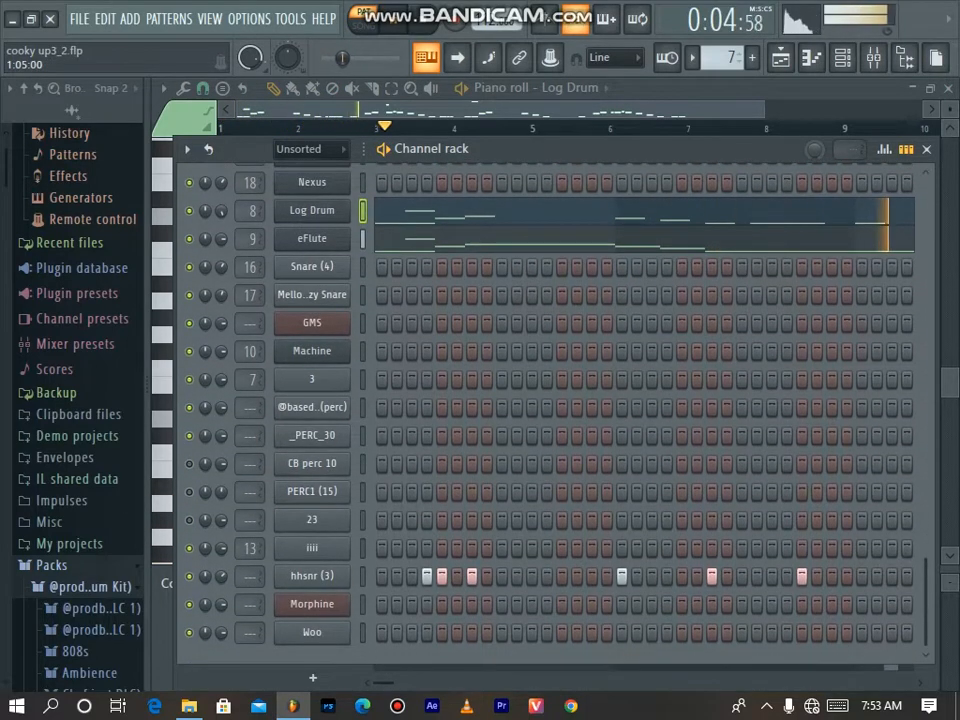
scroll(545, 410, "up", 3)
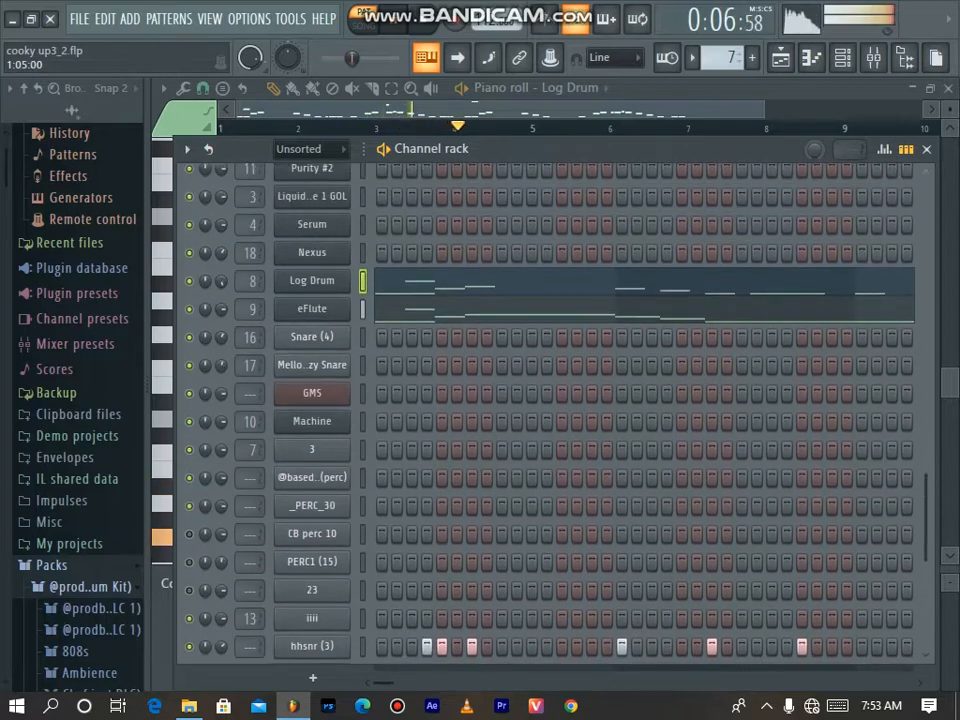
scroll(545, 410, "down", 3)
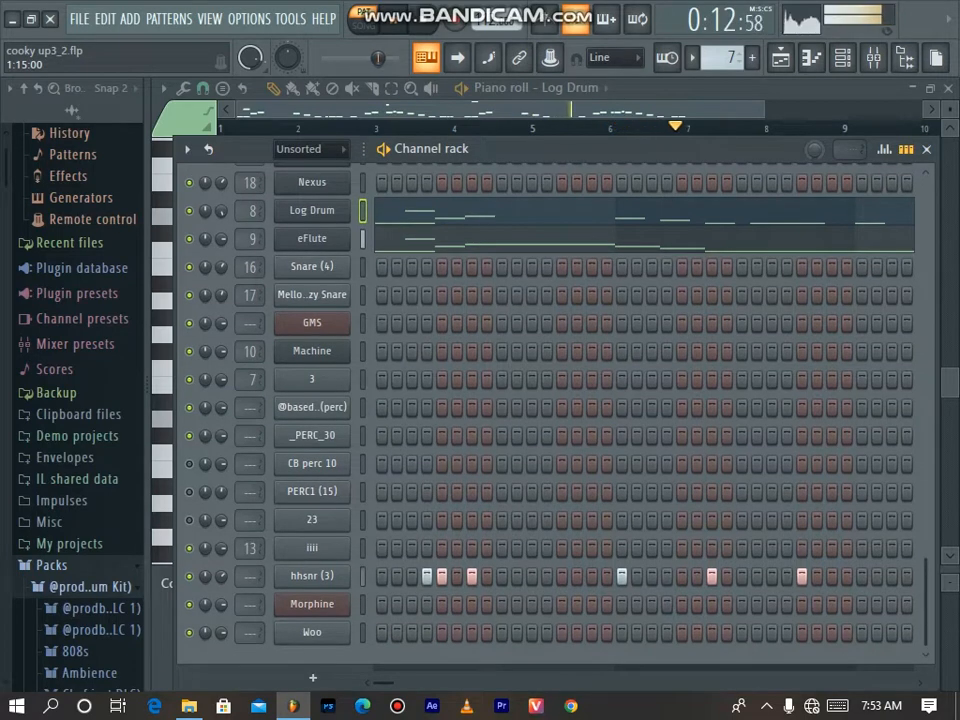
left_click(416, 211)
left_click(416, 211)
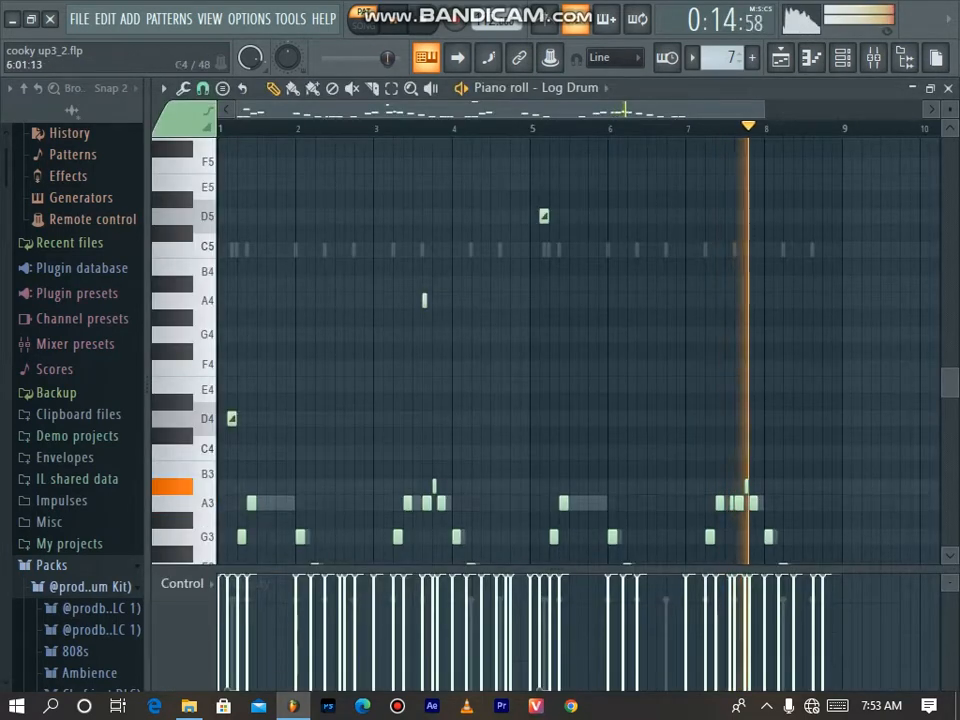
scroll(580, 350, "down", 5)
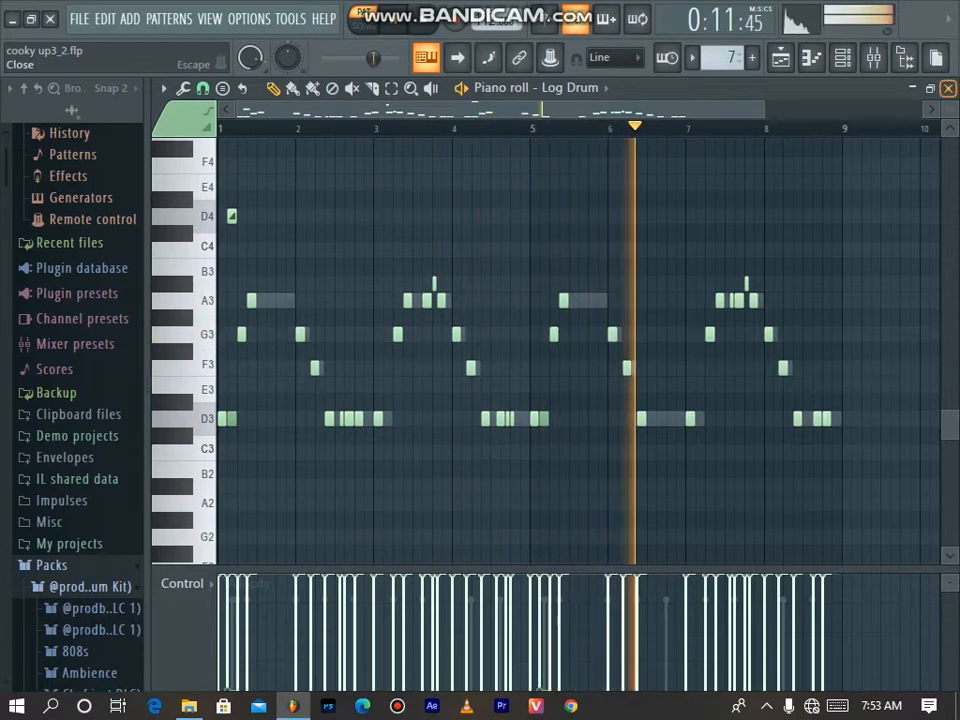
Step: Close the Log Drum notes and examine Pattern 7's eFlute notes in the piano roll
left_click(948, 88)
left_click(428, 239)
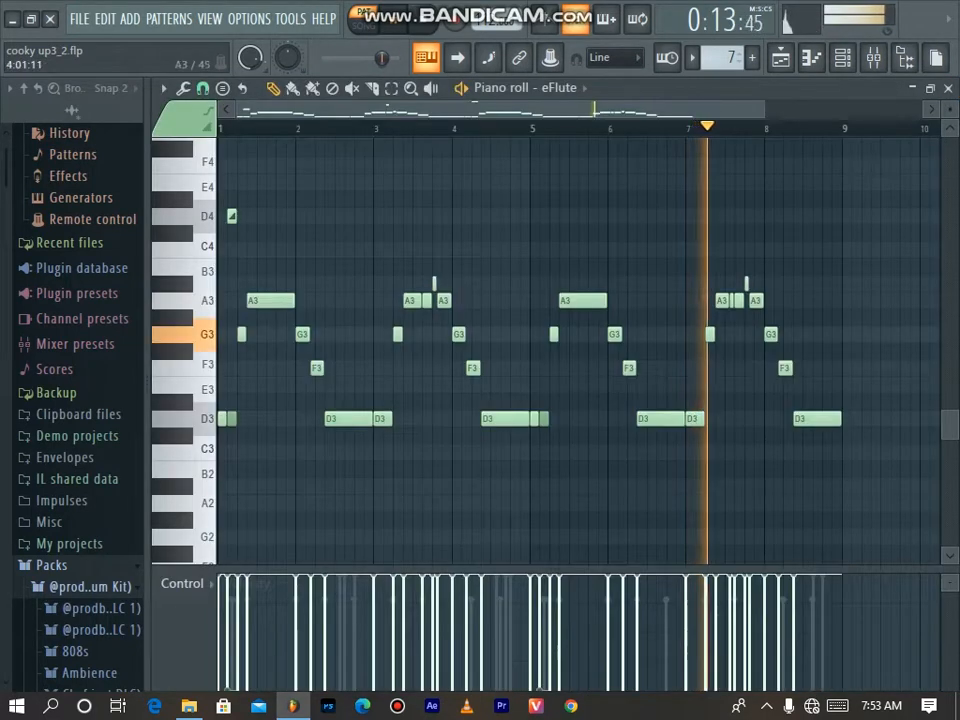
scroll(454, 242, "up", 3)
scroll(454, 242, "down", 6)
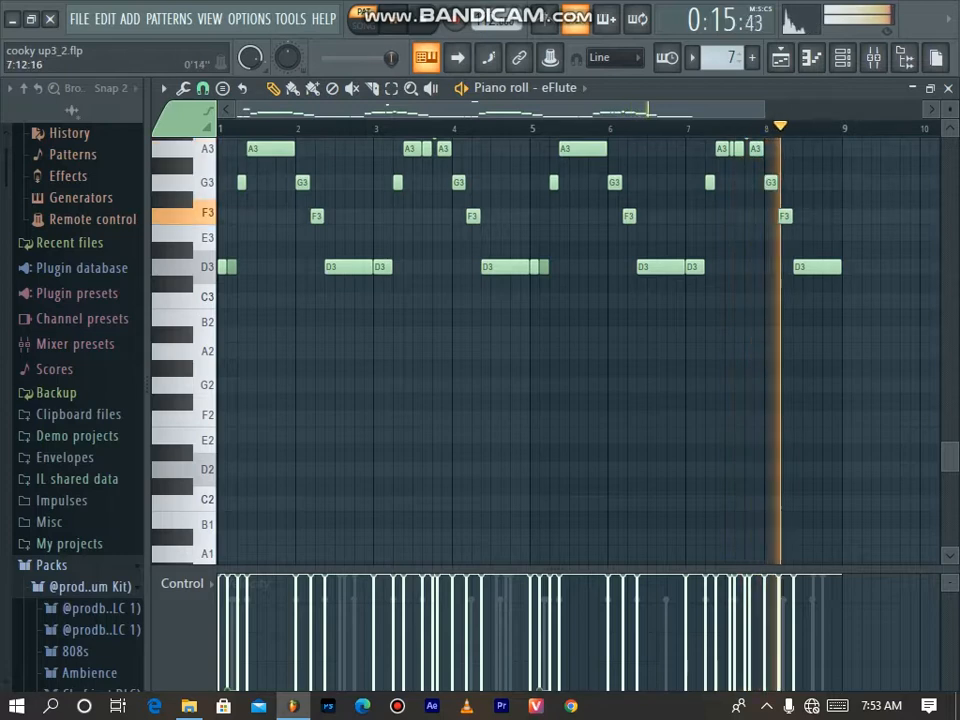
scroll(731, 300, "up", 3)
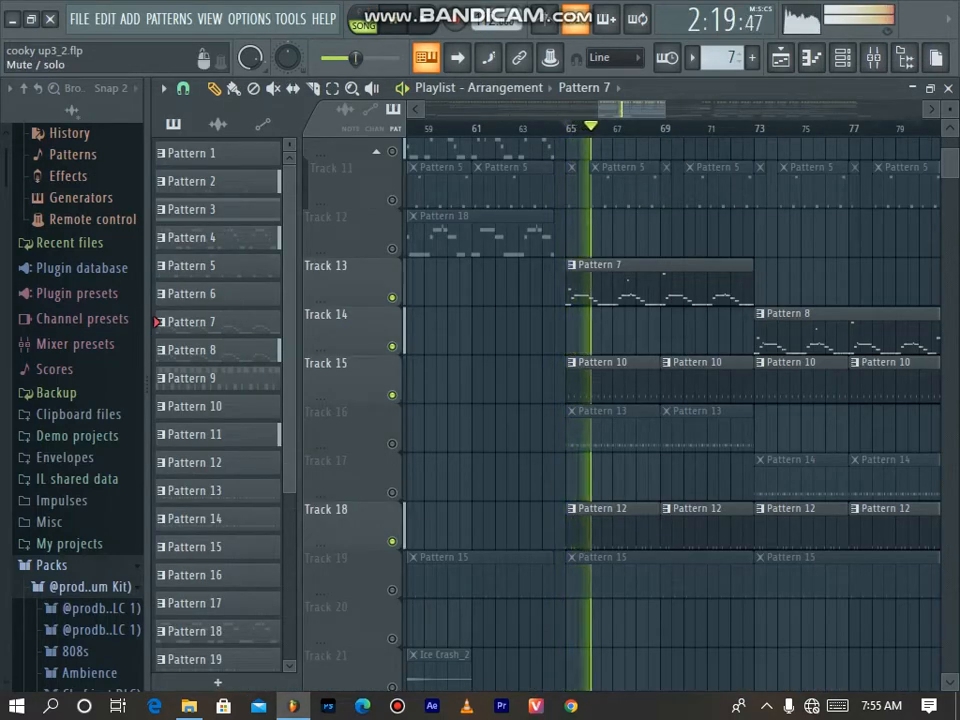
Step: Inspect Pattern 10's Machine notes and browse the instrument's preset list, then close the piano roll and the plugin
double_click(603, 384)
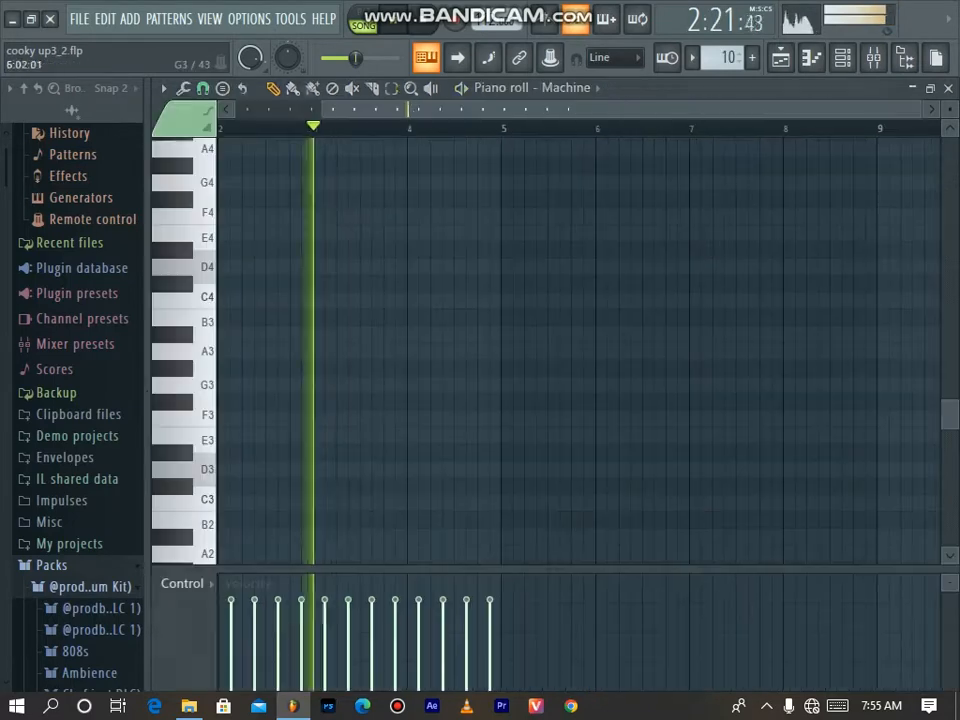
left_click_drag(500, 109, 414, 109)
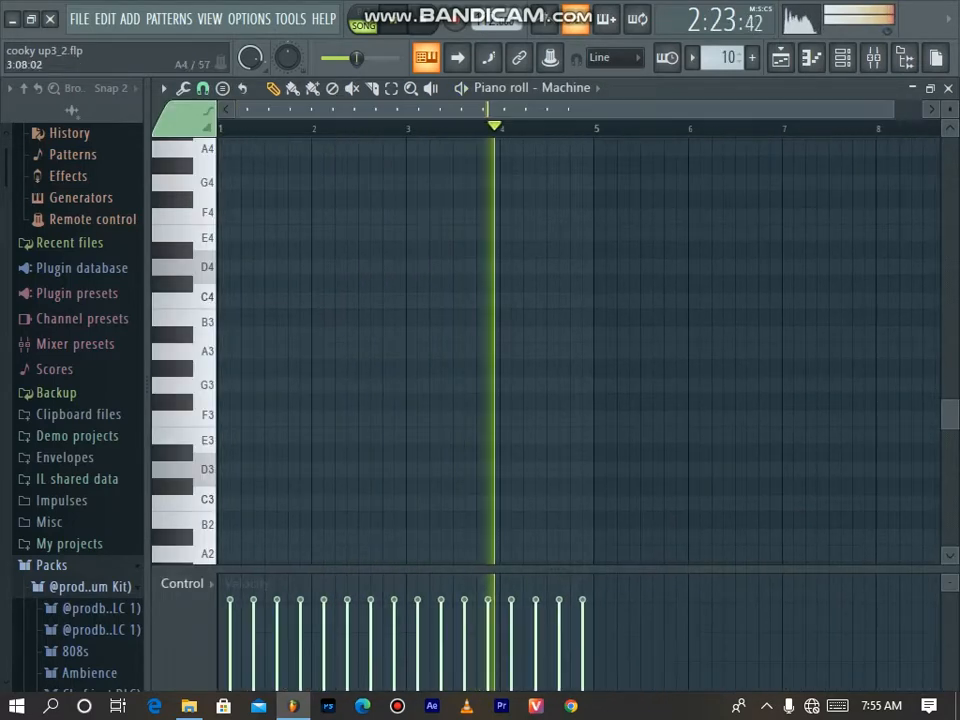
right_click(566, 88)
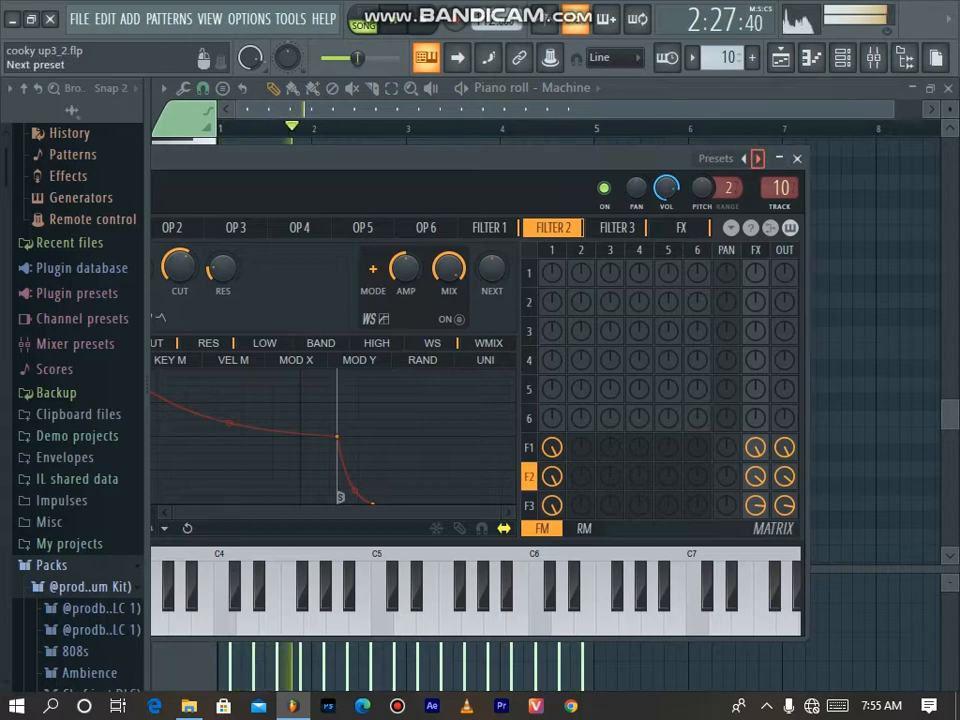
left_click(757, 158)
left_click_drag(70, 667, 861, 667)
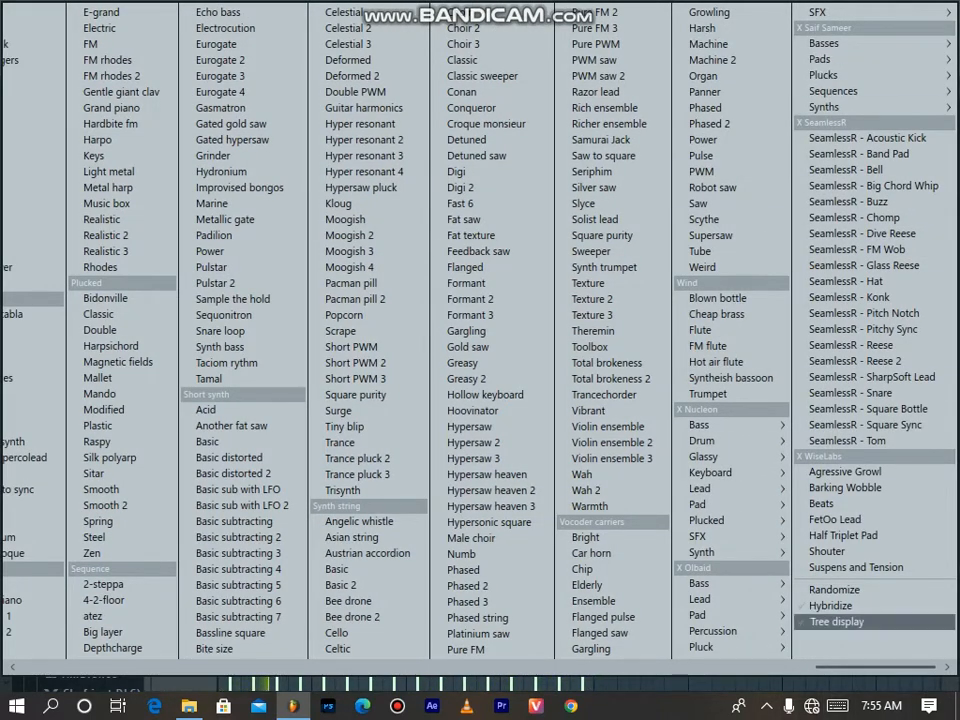
left_click(837, 622)
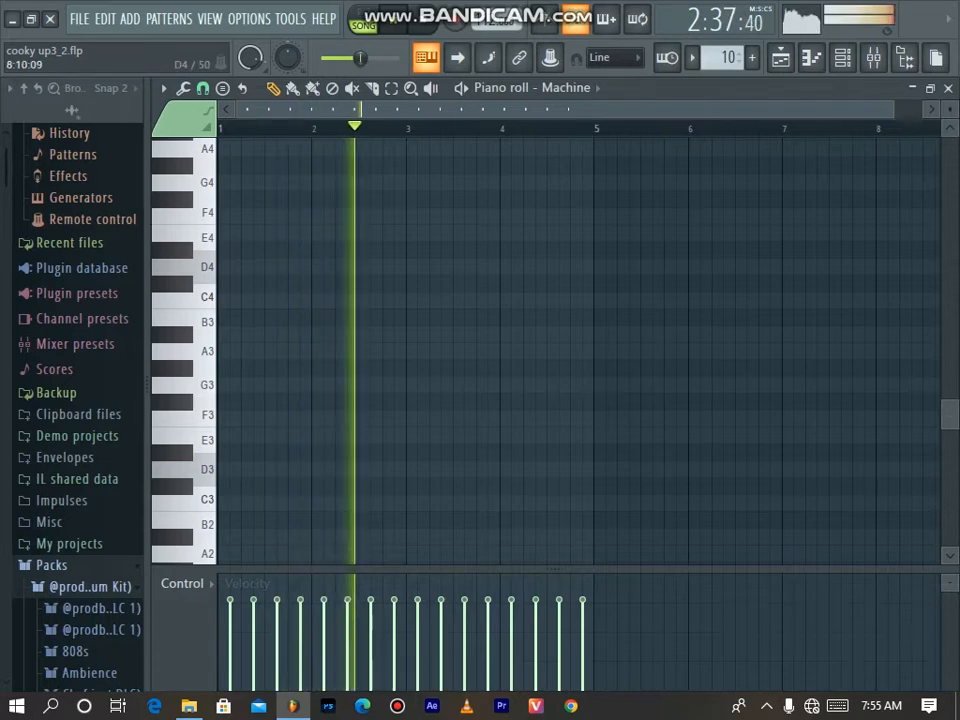
left_click(948, 89)
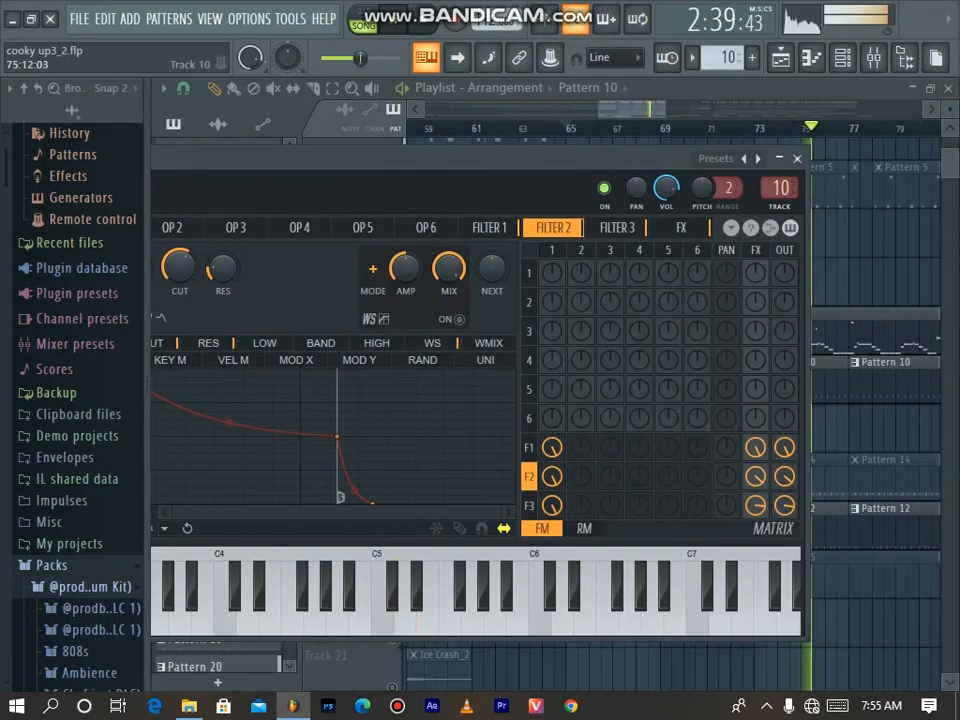
left_click(797, 158)
Step: Restart song playback from bar 65 and unmute Track 16 with the Pattern 13 clips
scroll(627, 281, "down", 2)
key("space")
key("space")
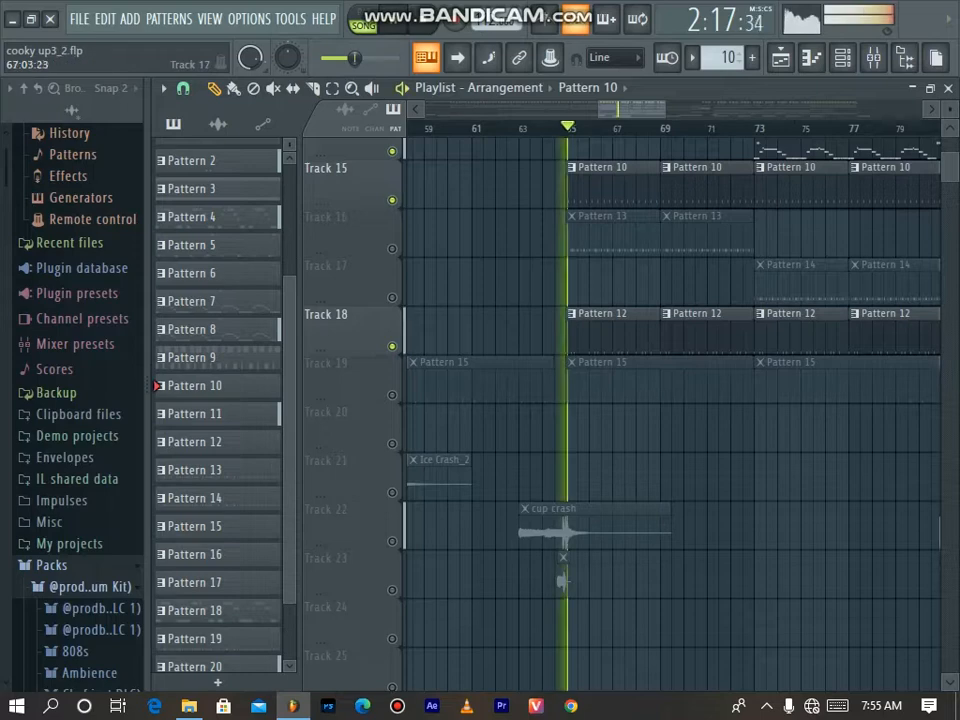
left_click(391, 248)
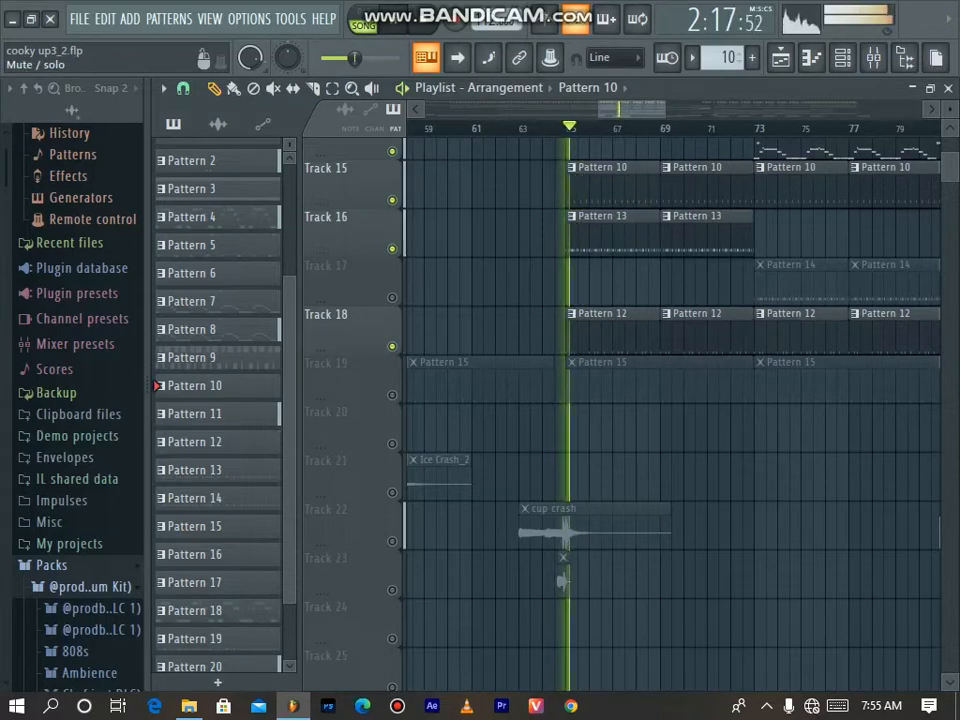
Step: Examine Pattern 13's notes for channel 3 up close in the piano roll, then return to the playlist
double_click(596, 236)
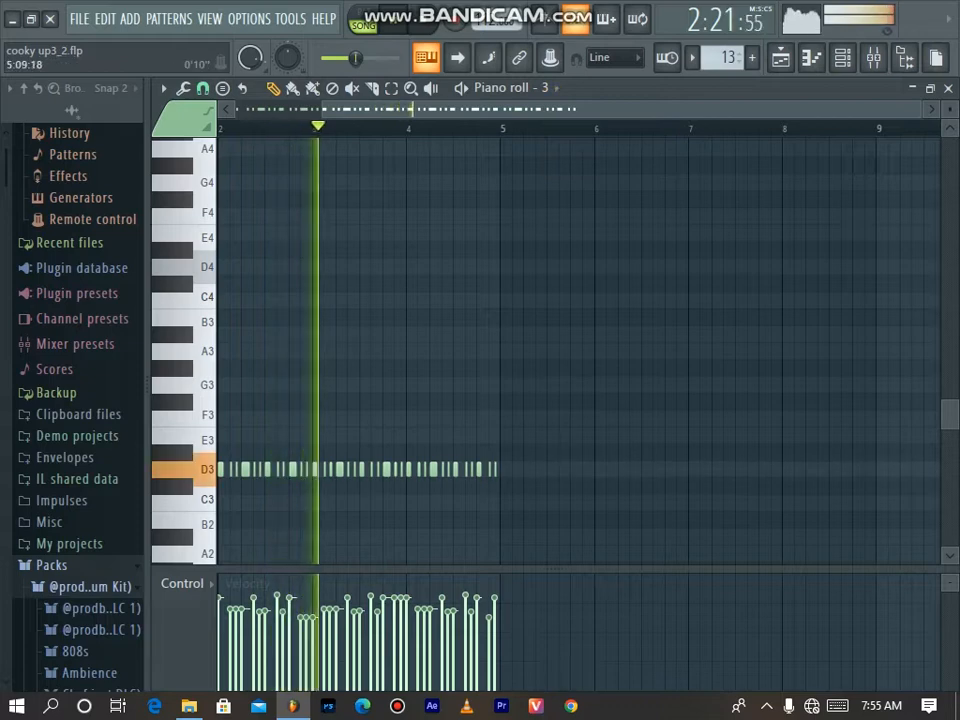
left_click_drag(568, 109, 480, 109)
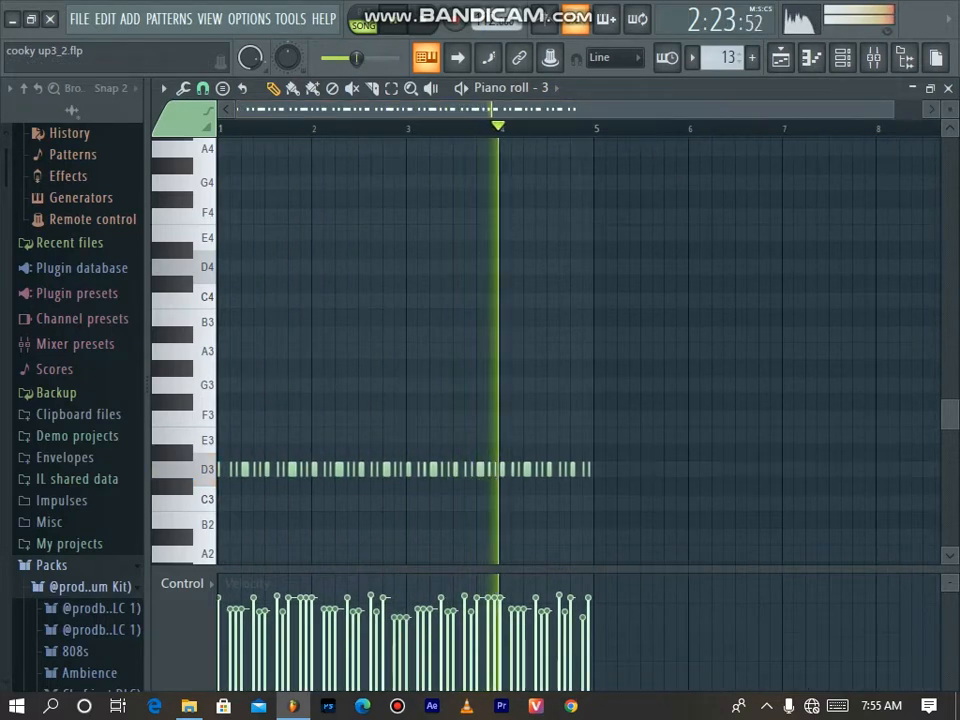
left_click_drag(895, 109, 516, 109)
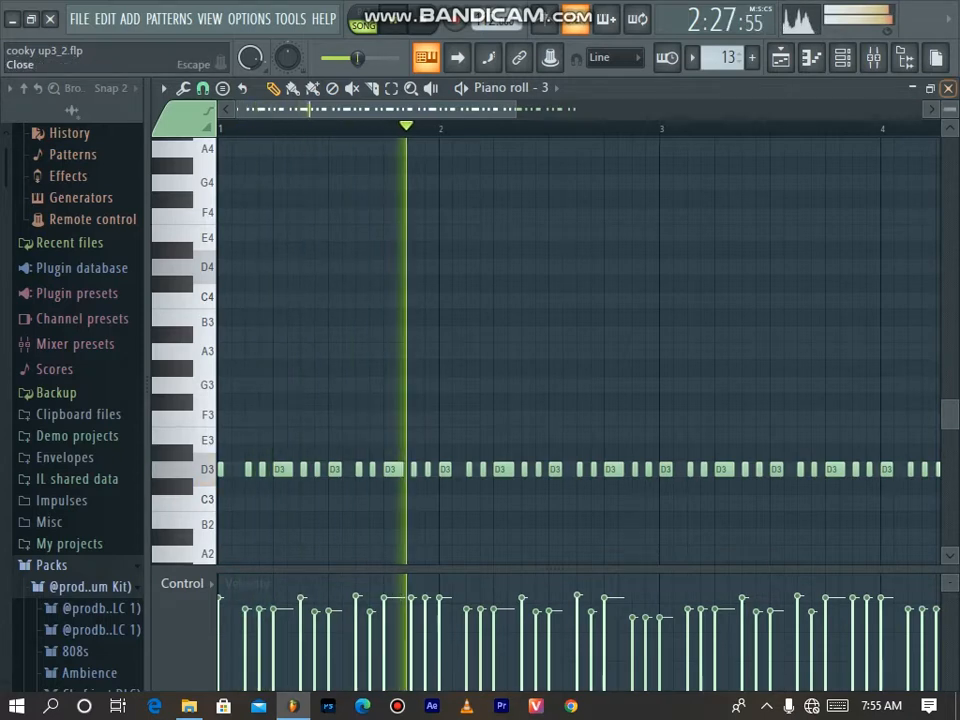
left_click(945, 88)
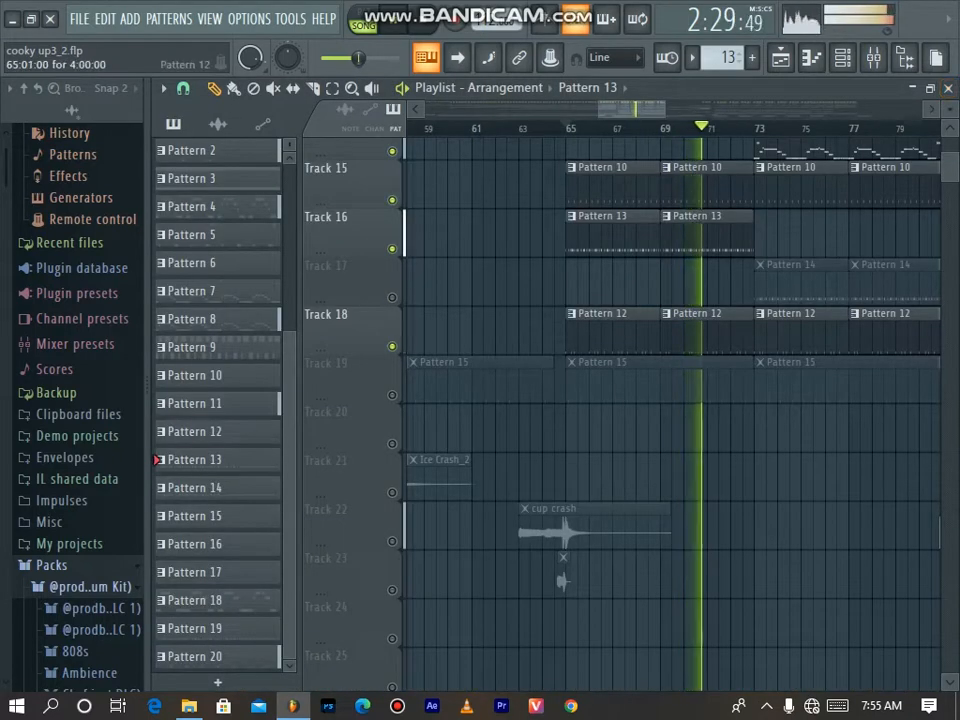
Step: Unmute Track 19 with the Pattern 15 clips and replay the arrangement from bar 65
left_click(392, 395)
key("space")
key("space")
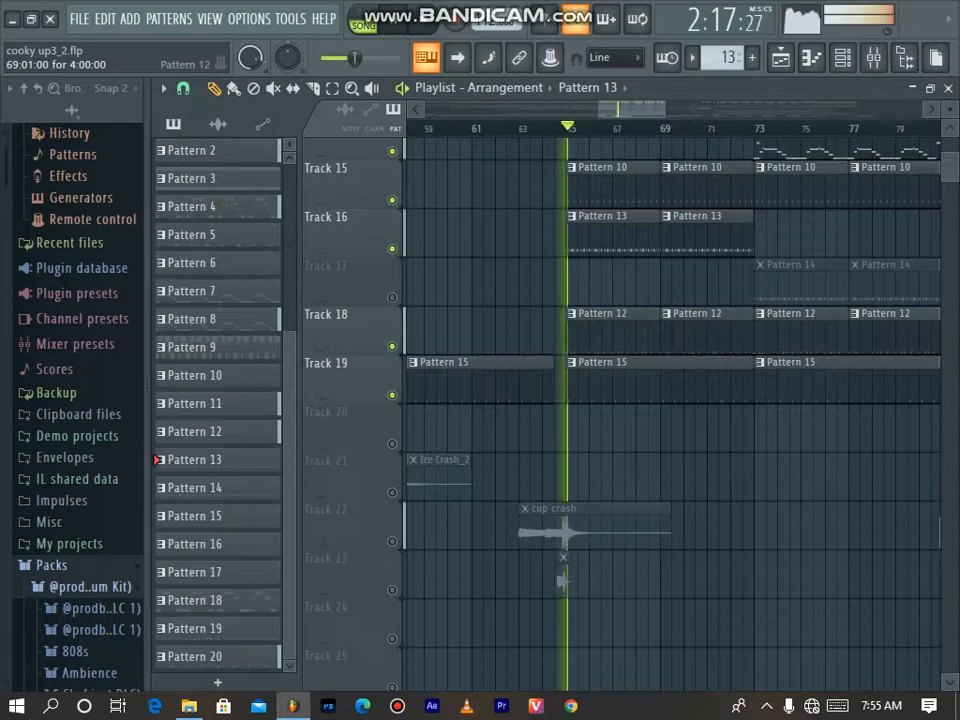
scroll(655, 382, "down", 1)
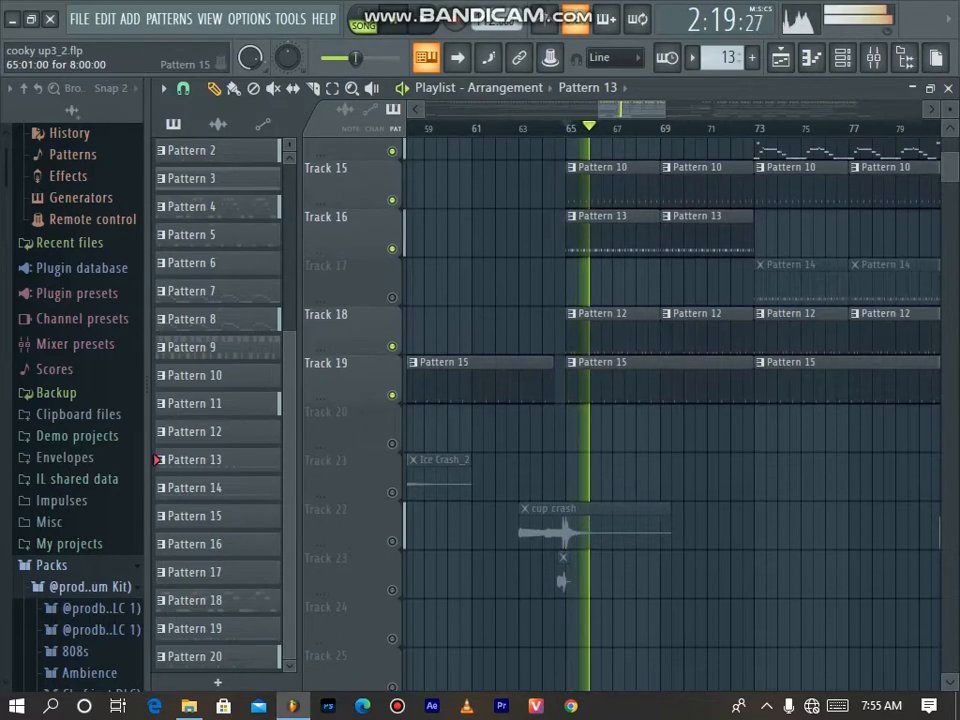
Step: Unmute Track 11 with the Pattern 5 clips and replay the arrangement from bar 65
scroll(376, 341, "up", 8)
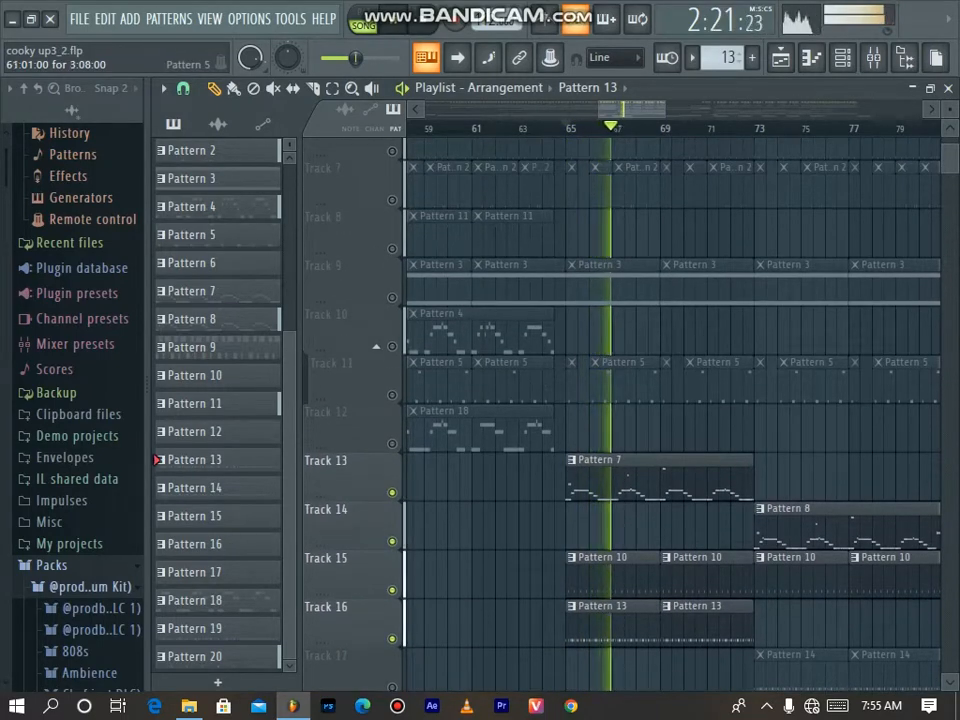
left_click(392, 395)
key("space")
key("space")
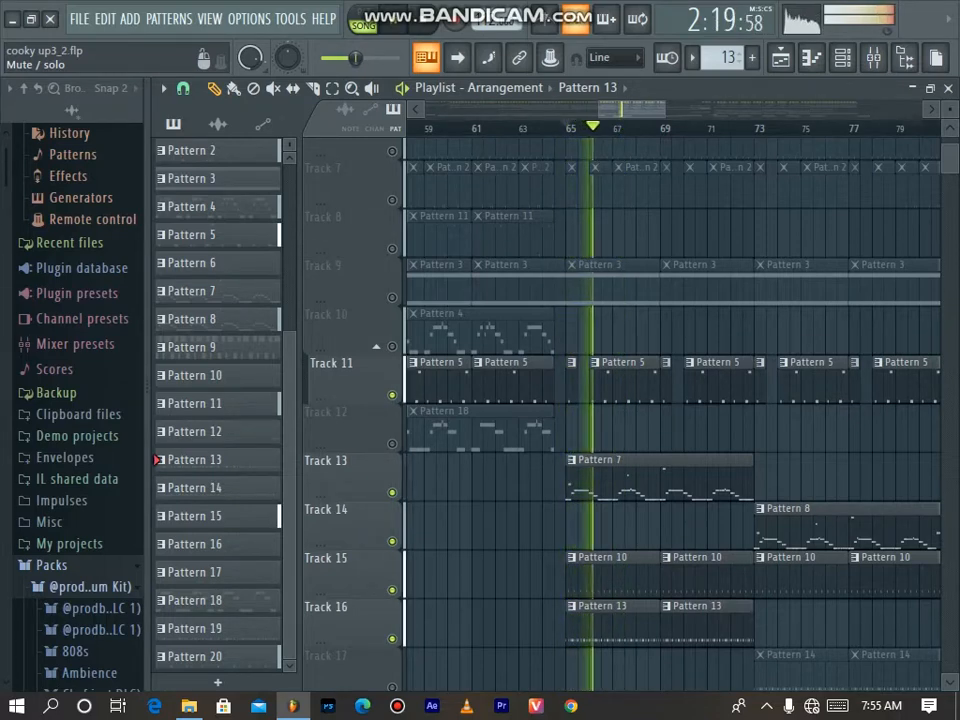
Step: Unmute Tracks 9, 8, 7, 6, 5, 4, 3 and 2 one after another while the song plays
scroll(350, 411, "up", 3)
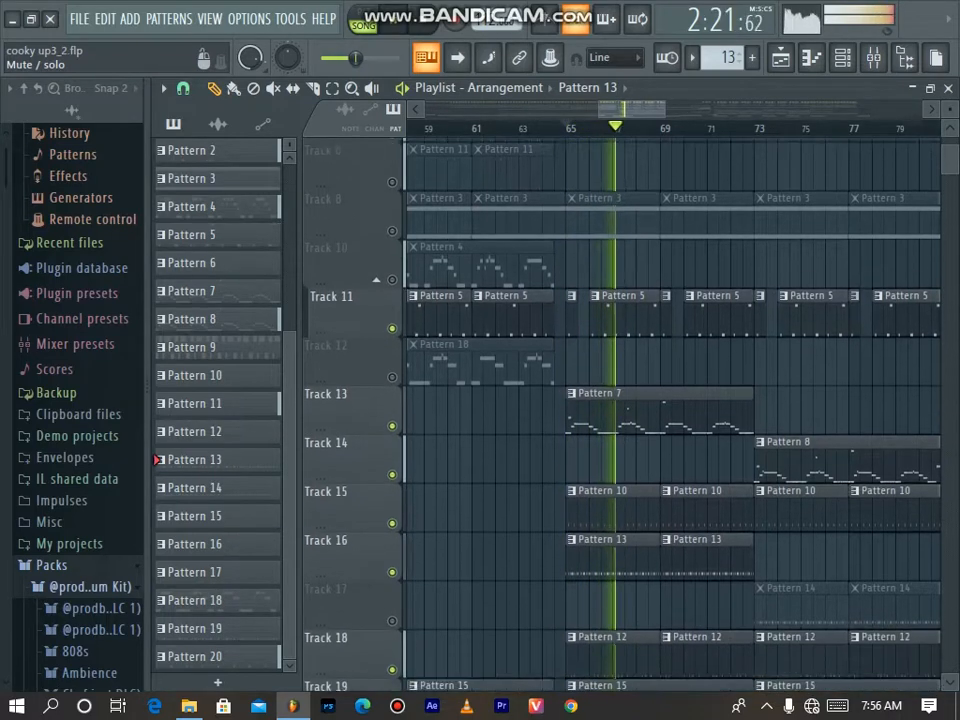
left_click(392, 443)
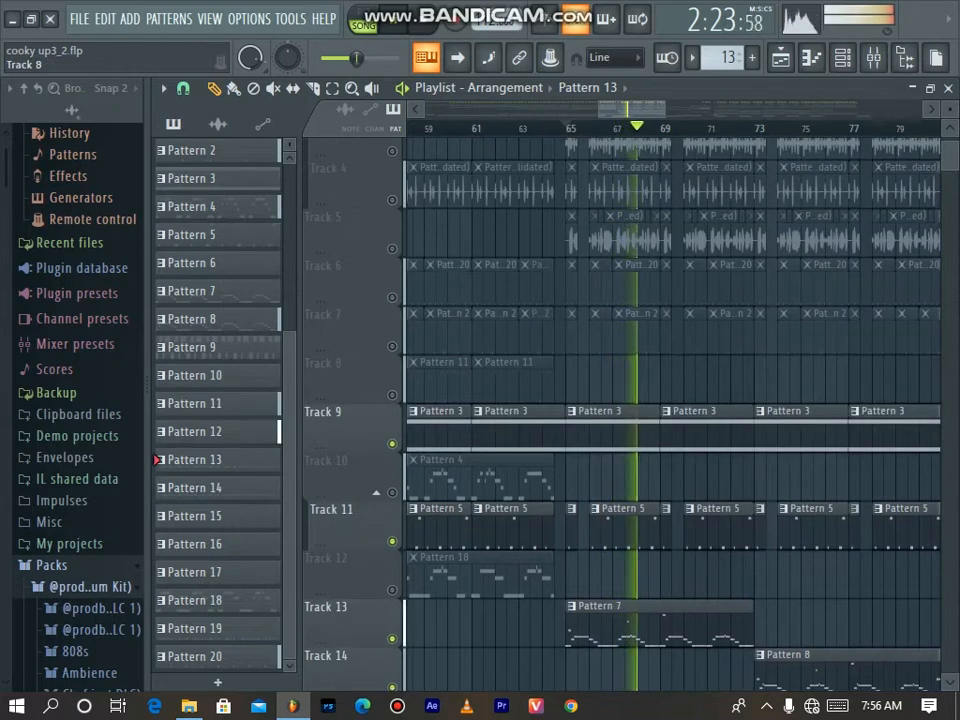
left_click(392, 394)
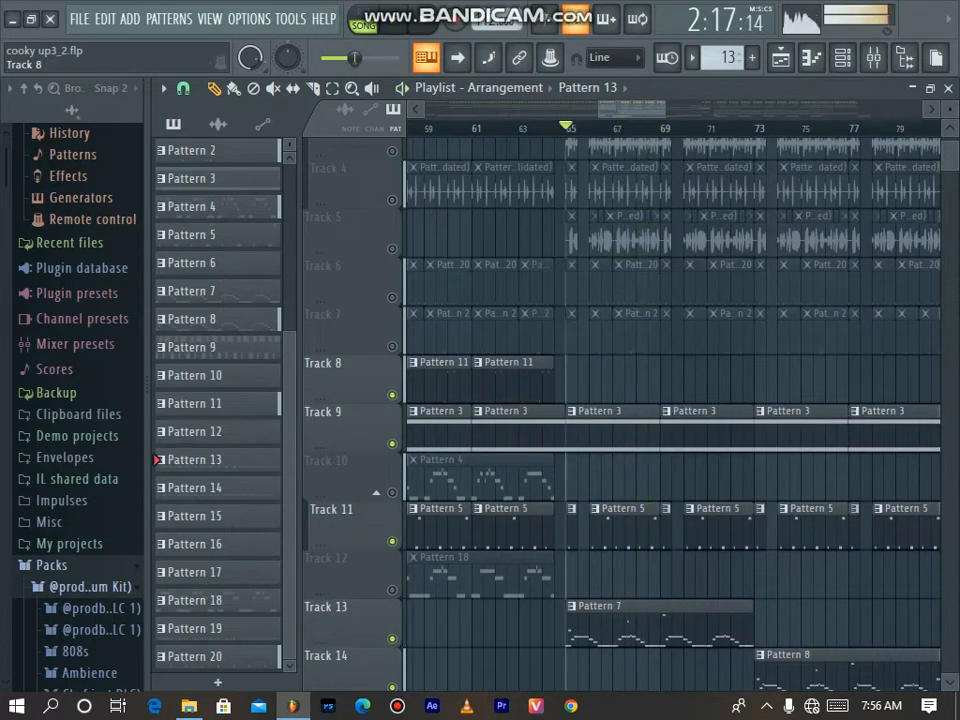
left_click(392, 346)
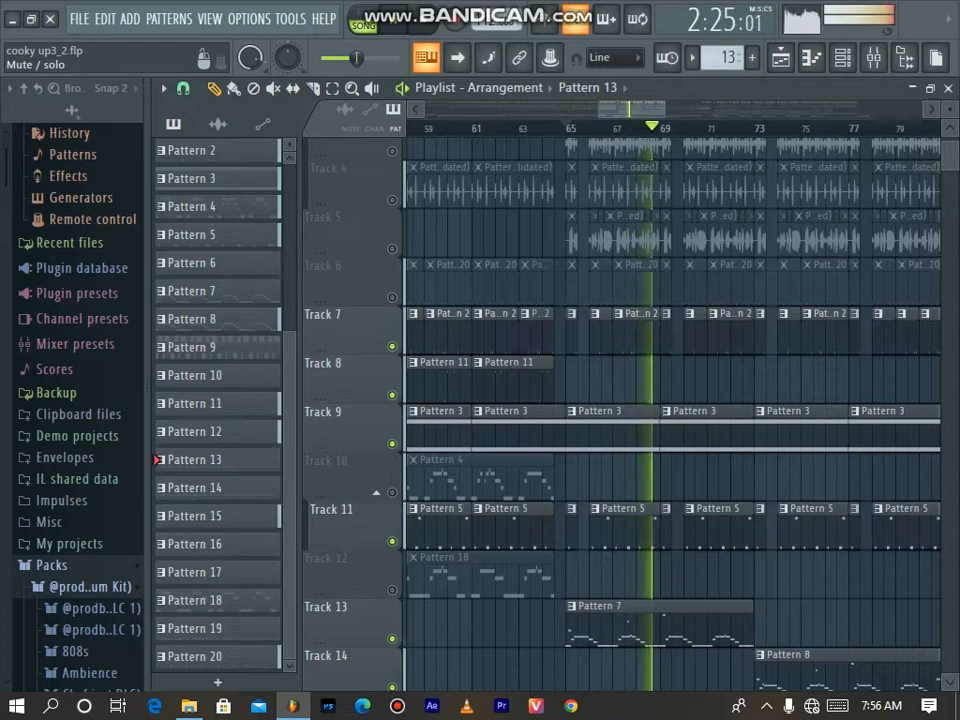
left_click(392, 297)
left_click(392, 249)
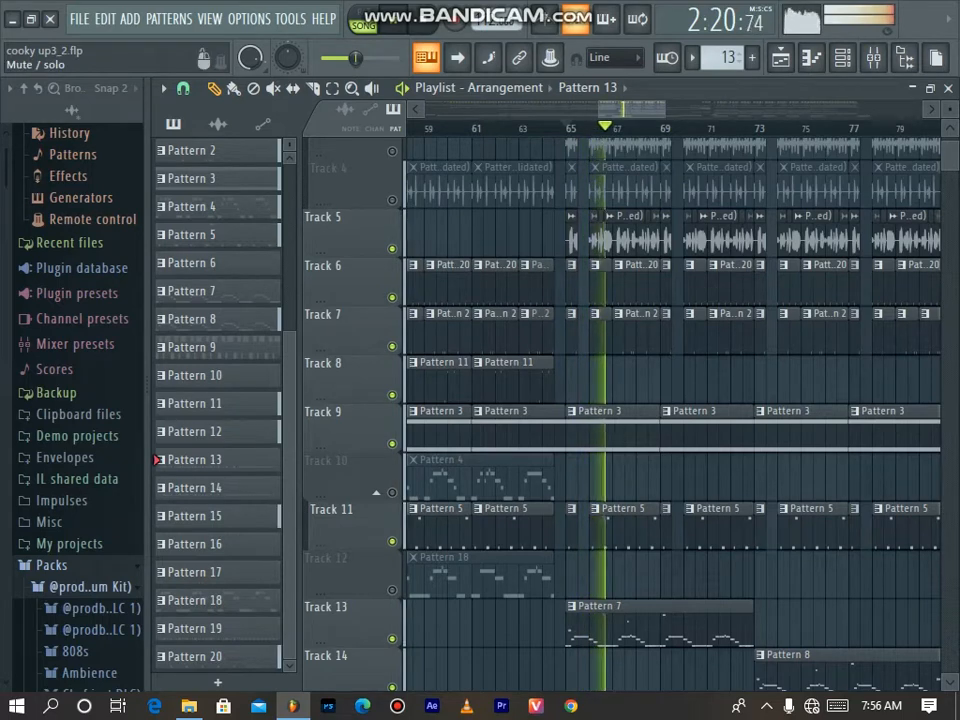
left_click(392, 199)
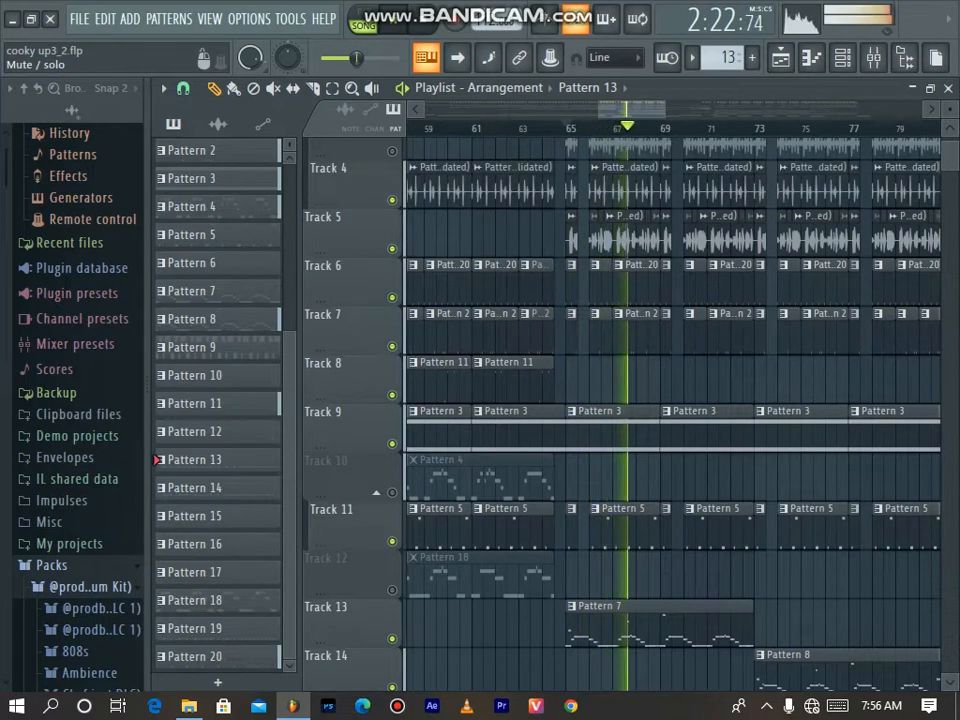
scroll(620, 400, "up", 2)
left_click(392, 248)
left_click(392, 200)
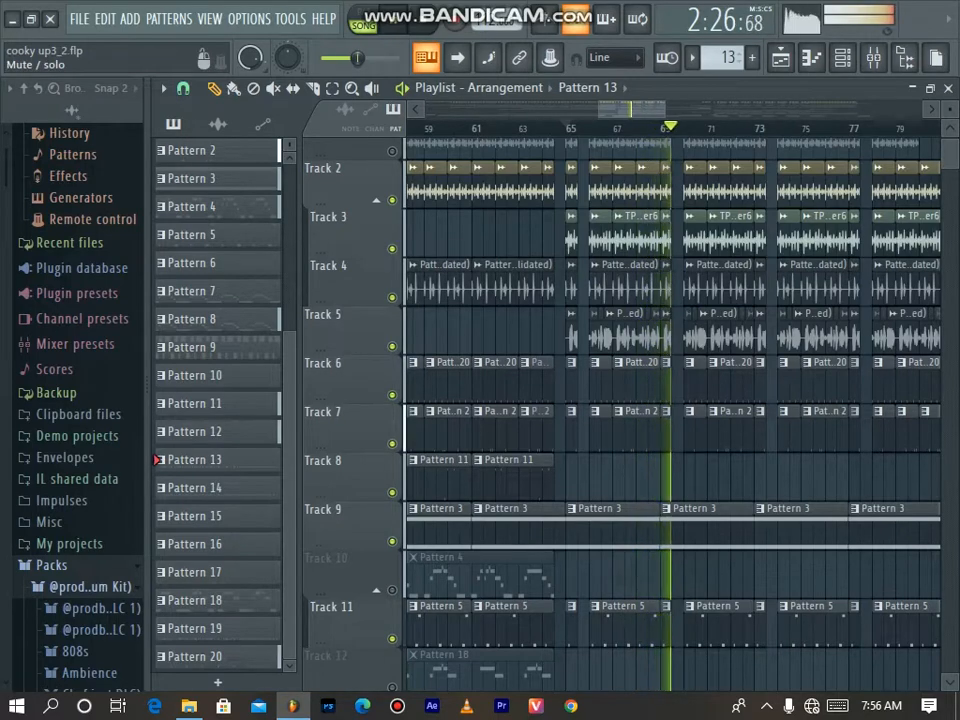
Step: Unmute Track 17 with the Pattern 14 clips starting at bar 73
scroll(350, 400, "down", 3)
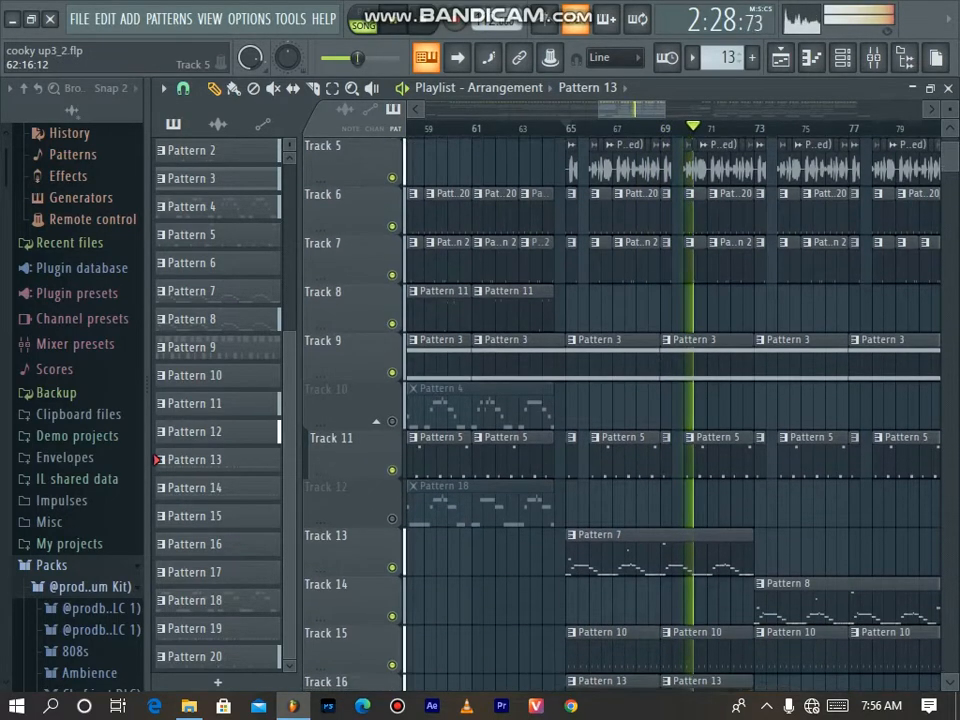
scroll(670, 410, "down", 3)
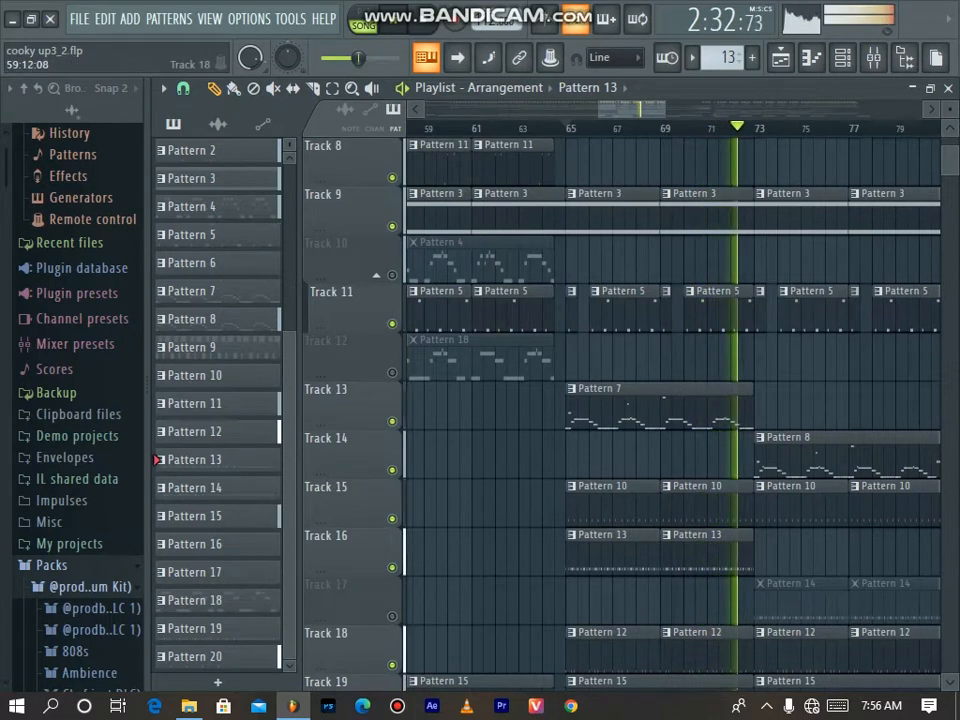
left_click(392, 616)
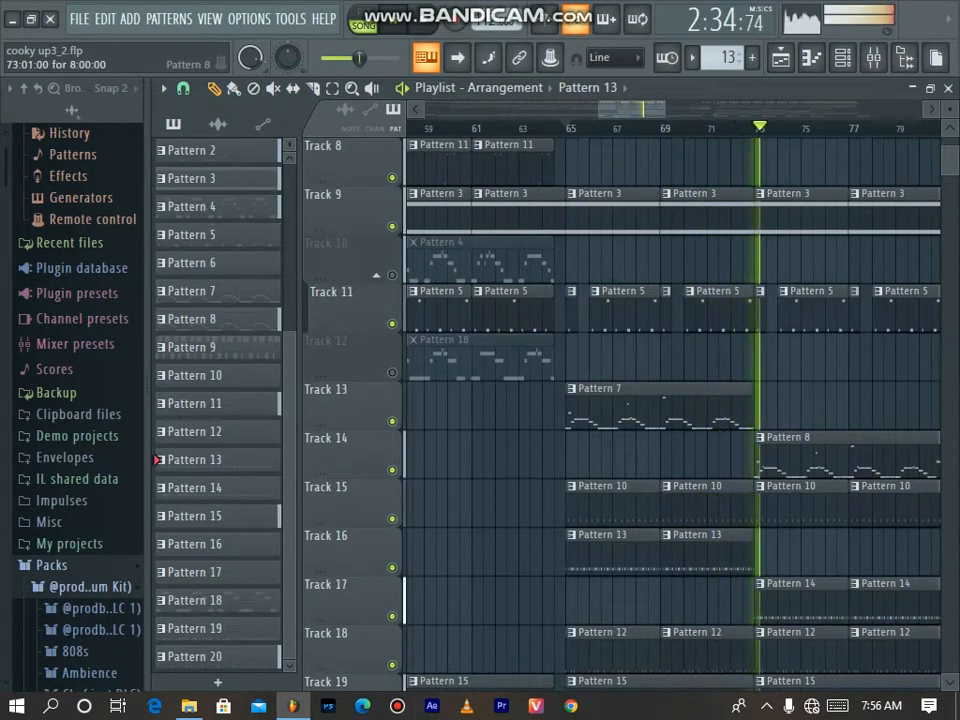
Step: Unmute Track 12 with the Pattern 18 clips while the song plays
scroll(693, 355, "right", 3)
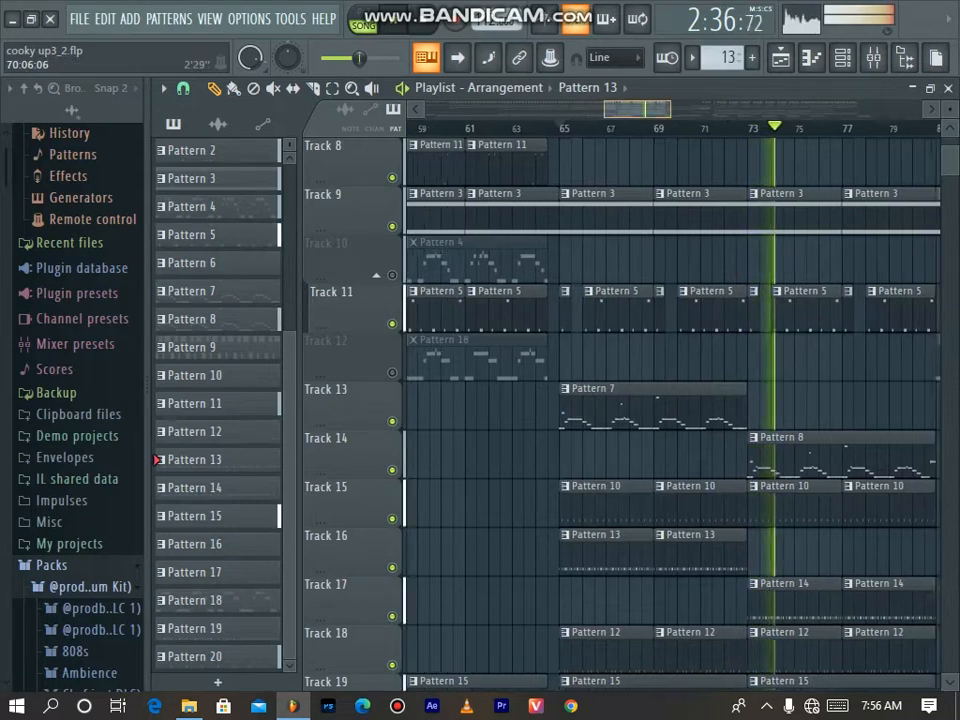
left_click_drag(685, 109, 798, 109)
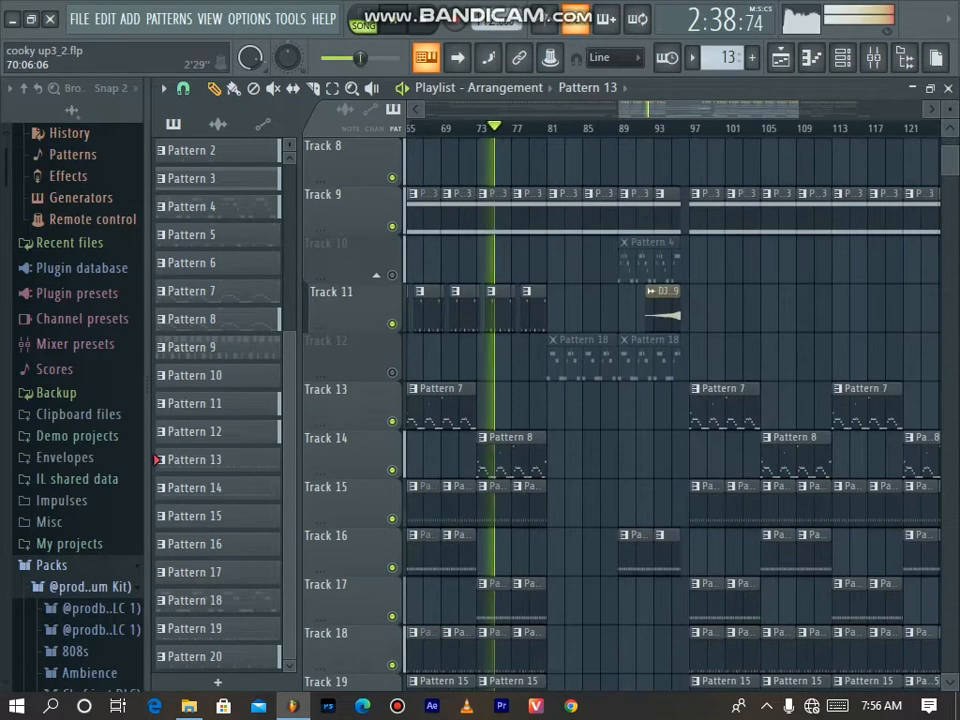
left_click_drag(619, 109, 522, 109)
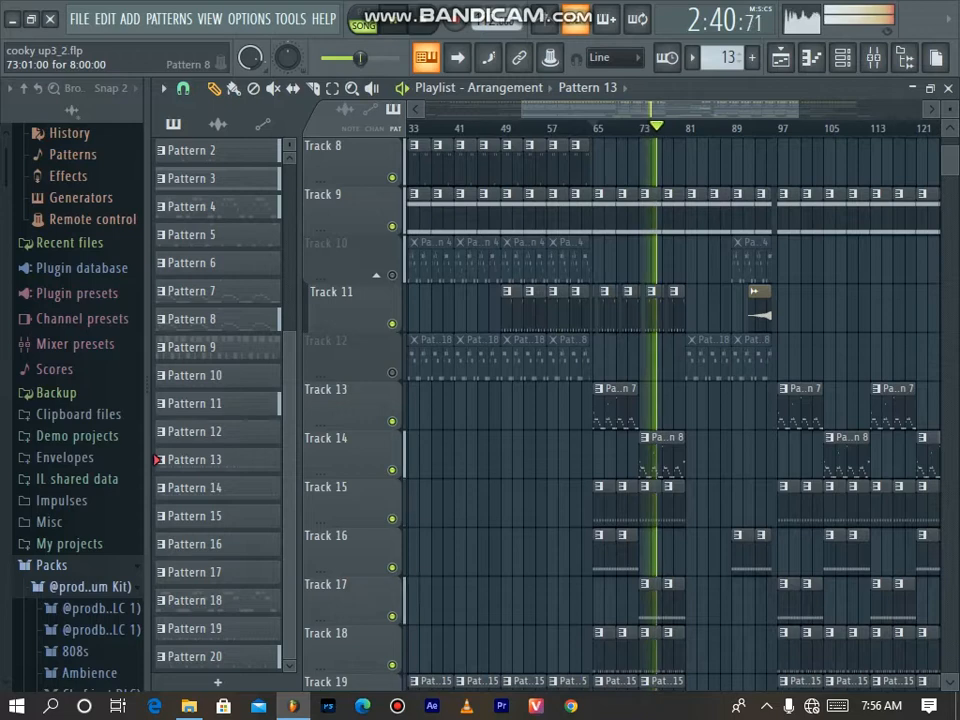
left_click(392, 372)
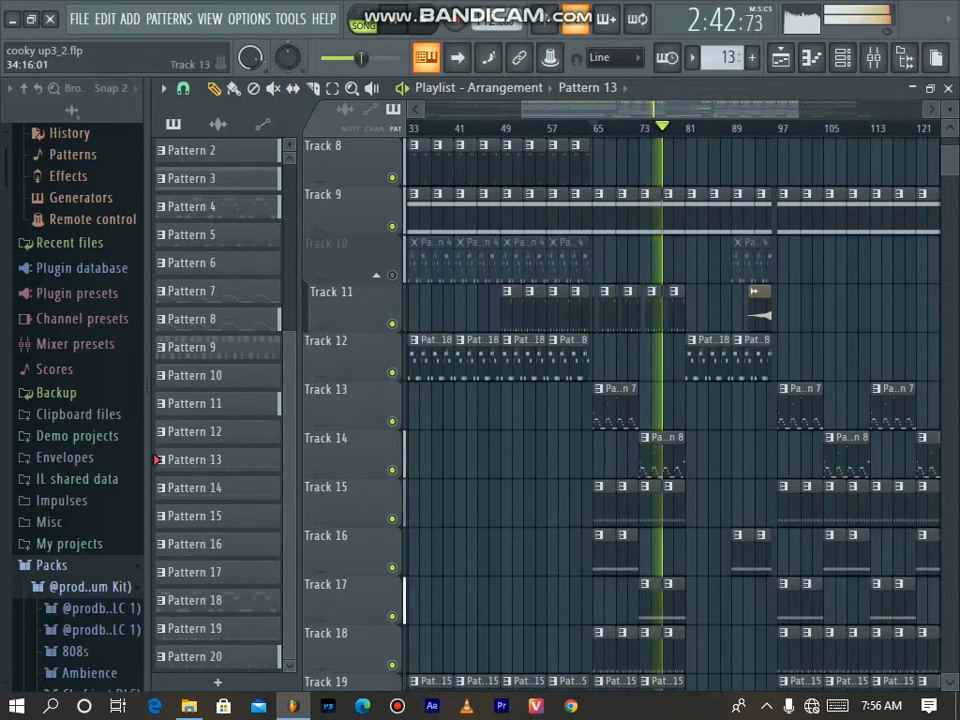
Step: Add a Shaker (1) clip to Track 1 at bar 80 and replay the arrangement from there
scroll(684, 455, "up", 5)
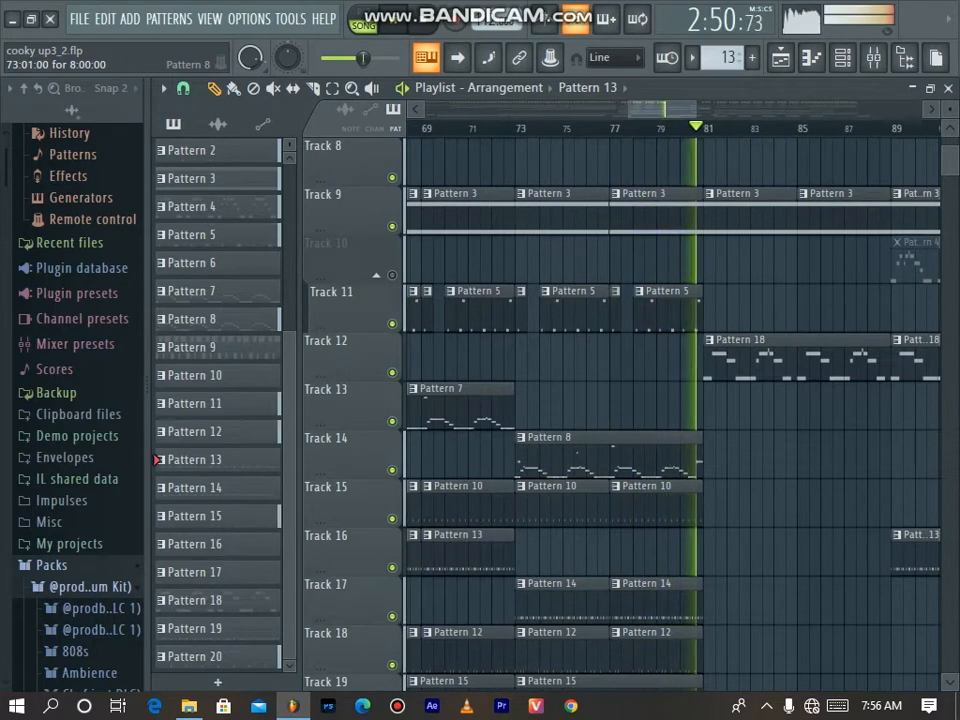
scroll(655, 455, "down", 1)
scroll(655, 455, "up", 8)
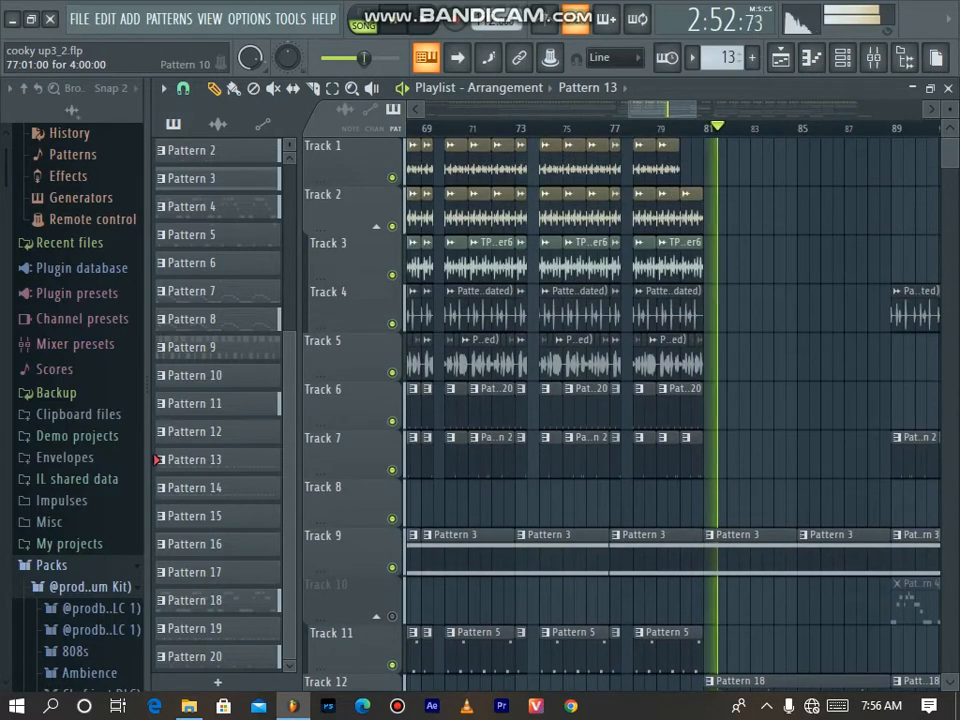
left_click(671, 167)
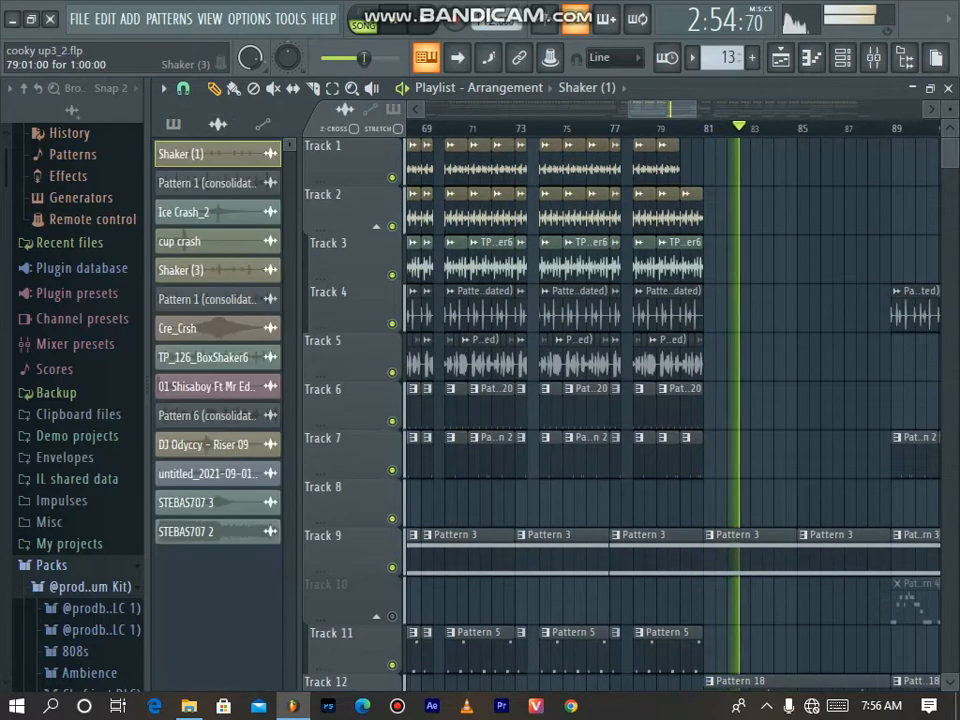
left_click(689, 167)
key("space")
key("space")
left_click(682, 128)
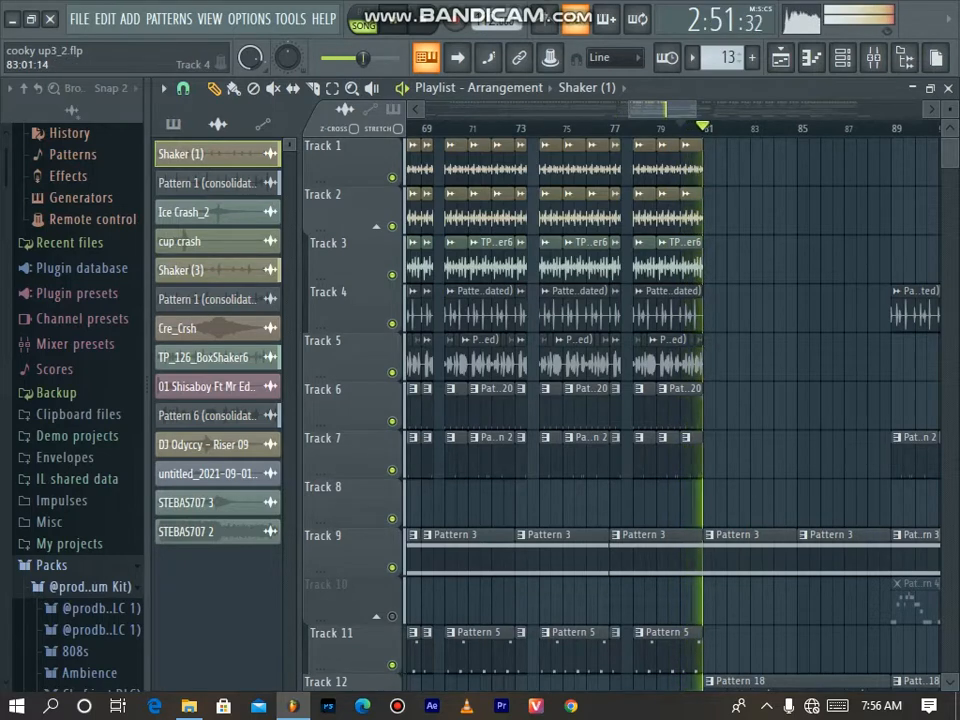
Step: Unmute Track 10 with the Pattern 4 clips
scroll(670, 410, "down", 4)
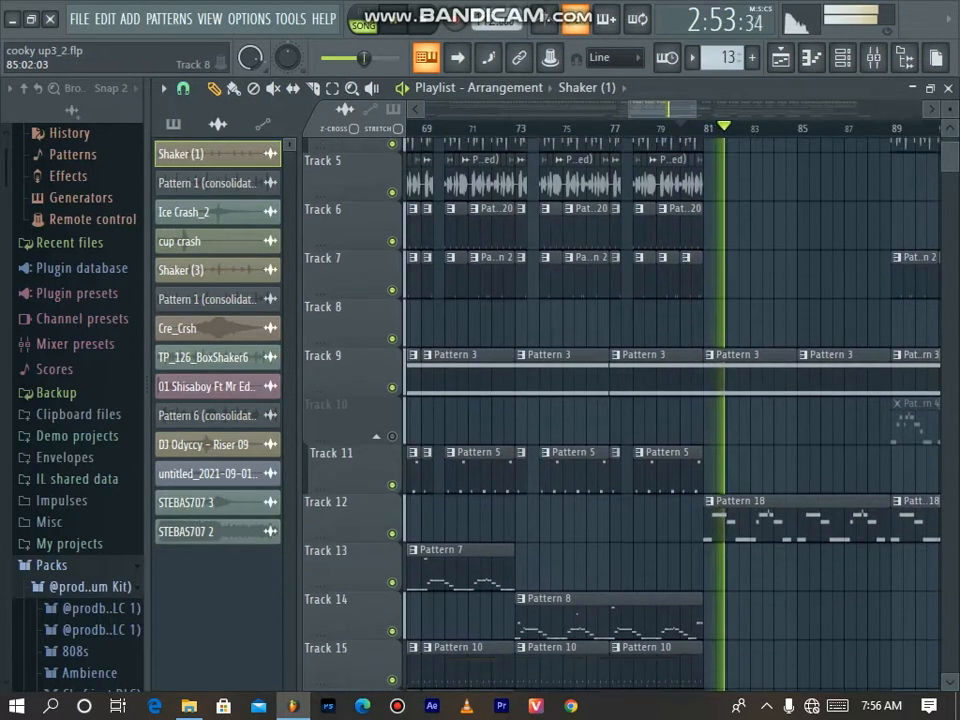
scroll(670, 410, "down", 4)
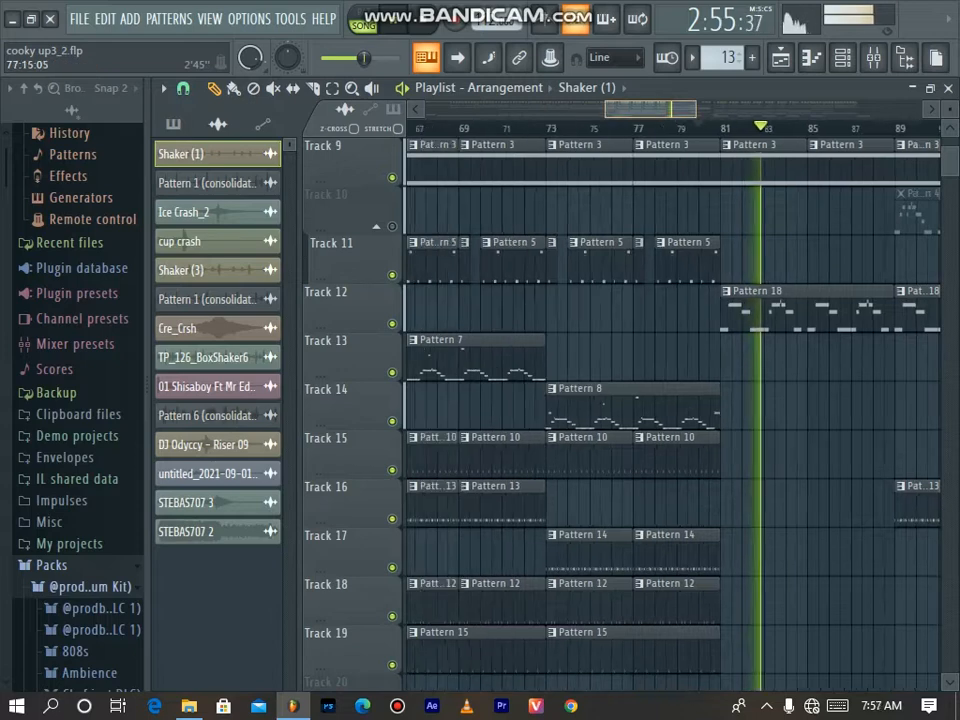
left_click_drag(605, 109, 425, 109)
scroll(550, 410, "up", 5)
scroll(638, 455, "down", 1)
scroll(638, 455, "up", 1)
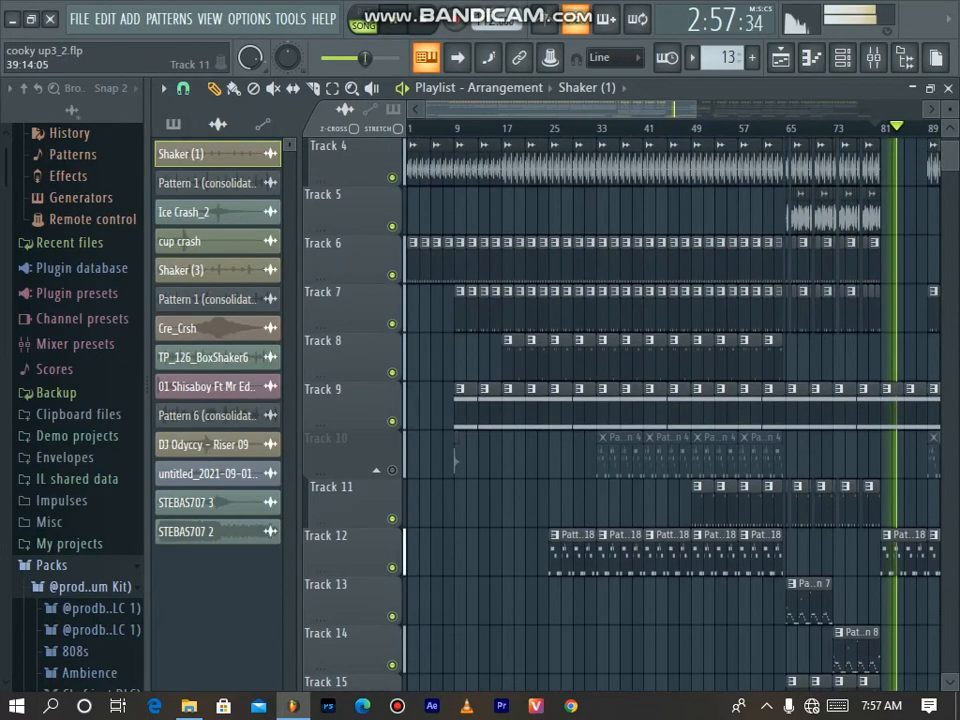
left_click(392, 470)
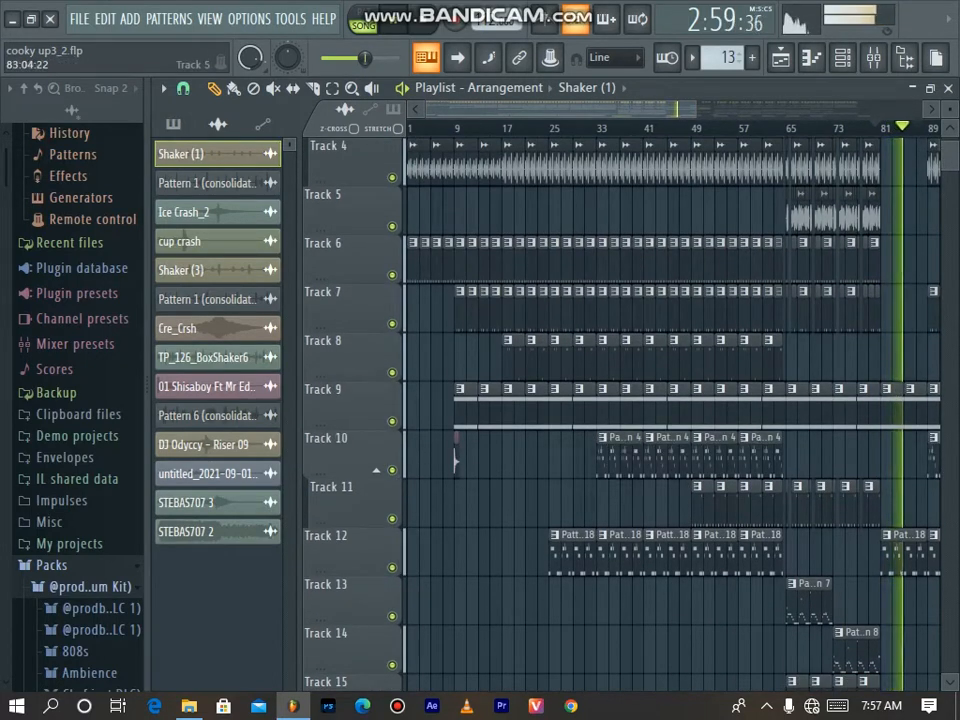
Step: Unmute Tracks 20 through 24, including the Ice Crash_2 and cup crash clips
scroll(455, 460, "down", 14)
scroll(455, 460, "up", 4)
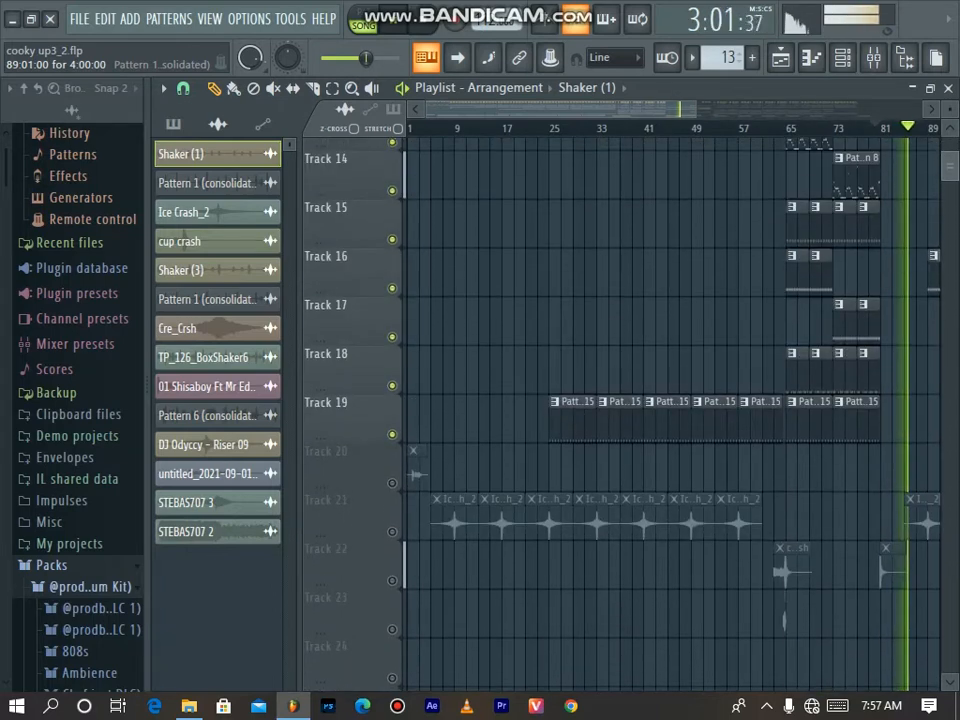
left_click_drag(392, 484, 392, 679)
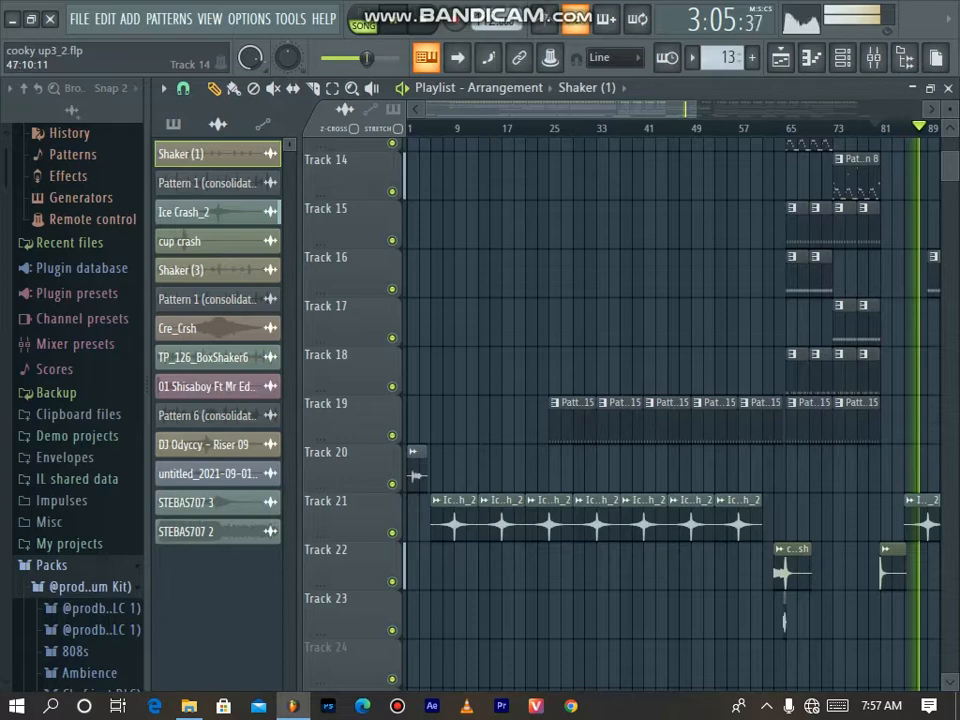
Step: Examine the full arrangement across all tracks while the song plays, and stop playback
left_click_drag(697, 109, 921, 109)
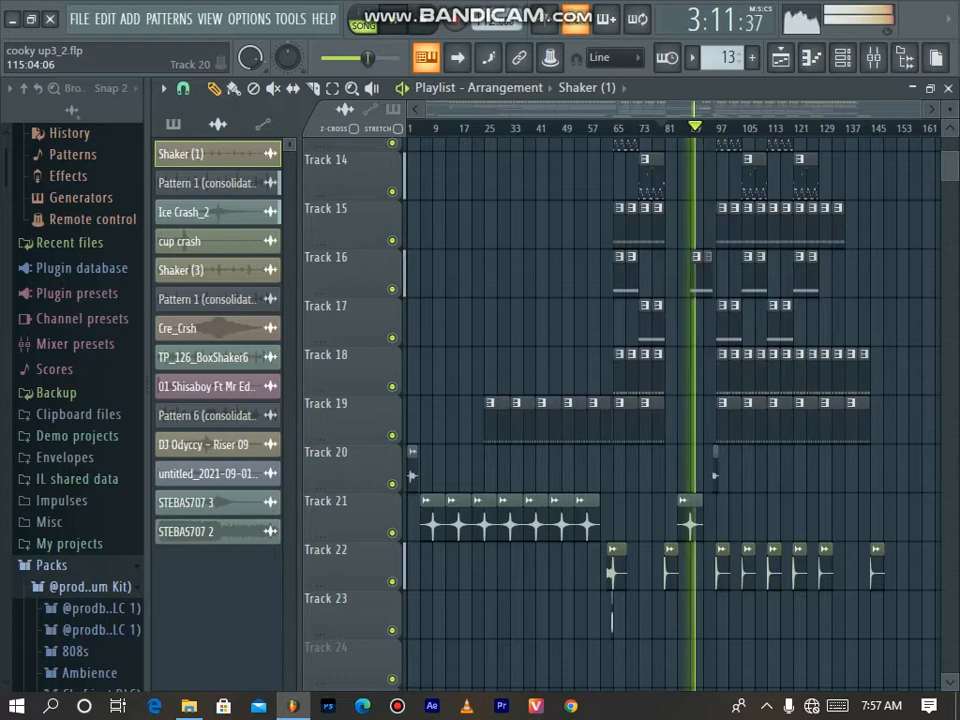
scroll(660, 410, "up", 1)
scroll(660, 410, "down", 1)
scroll(660, 410, "up", 2)
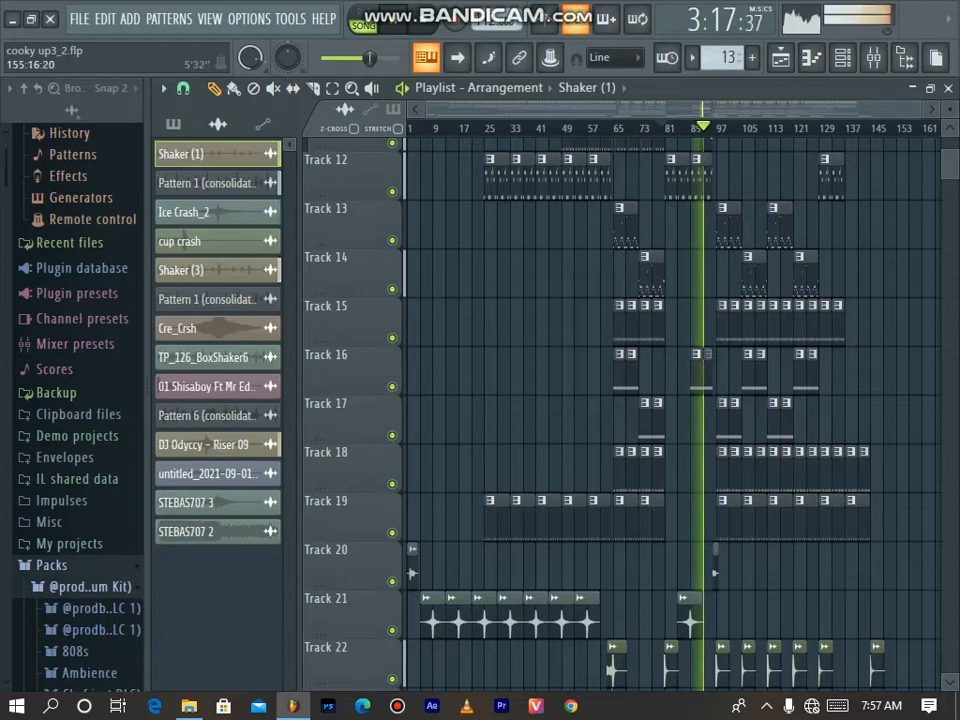
left_click_drag(921, 109, 787, 109)
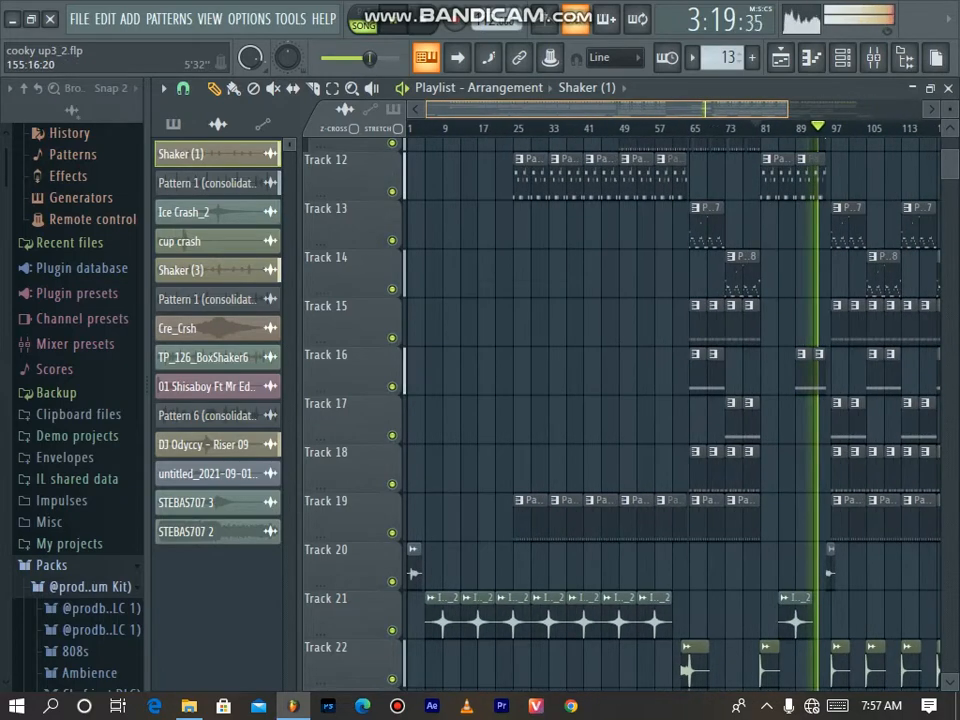
scroll(670, 410, "up", 11)
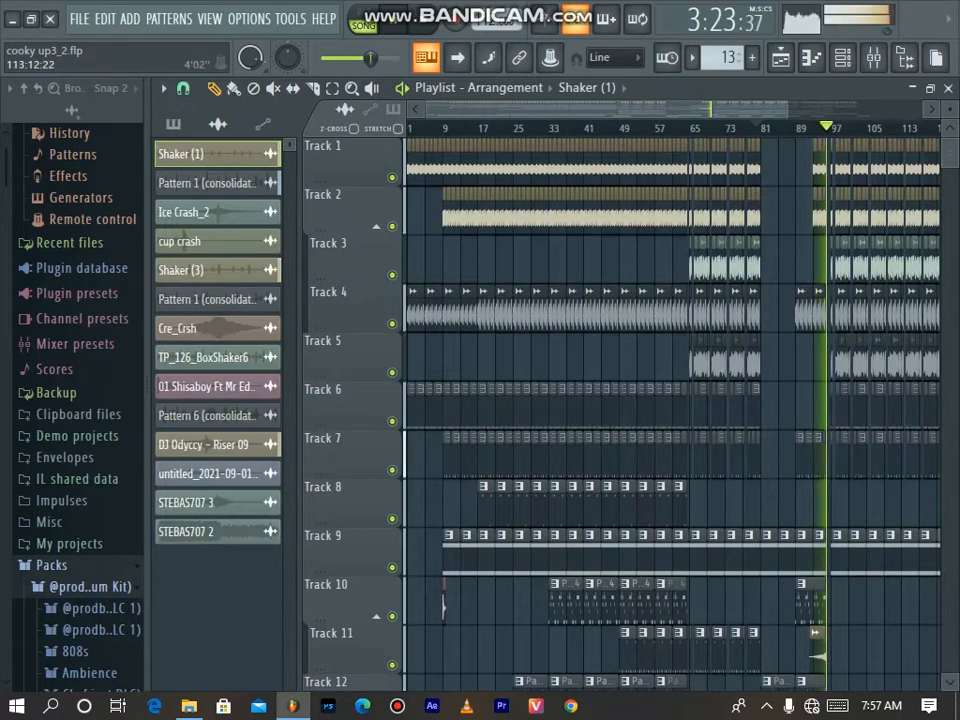
scroll(670, 400, "down", 2)
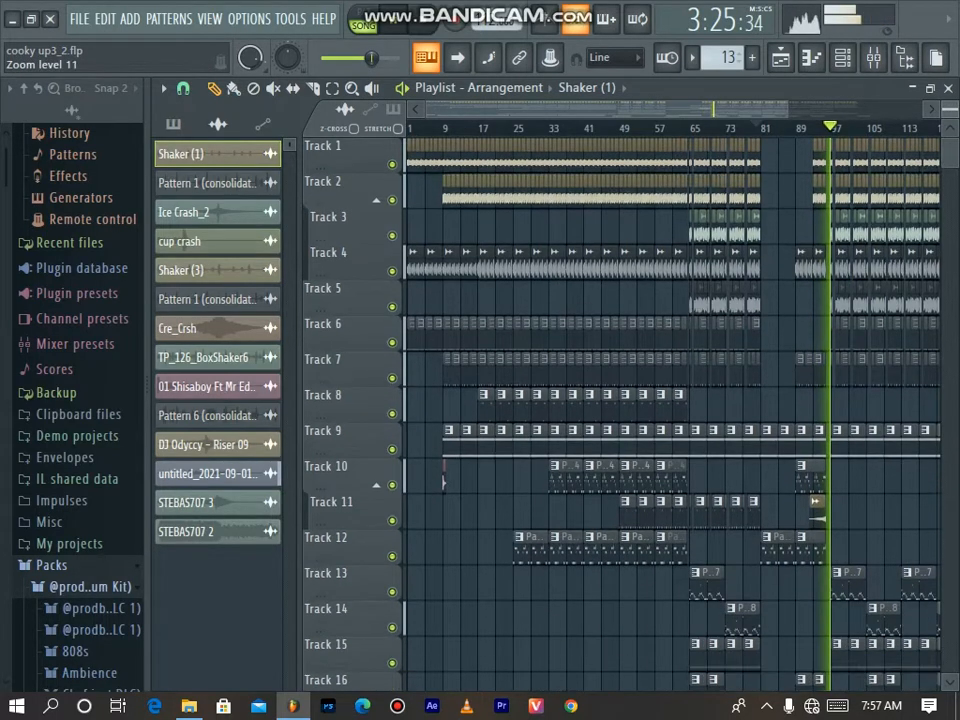
scroll(670, 400, "down", 2)
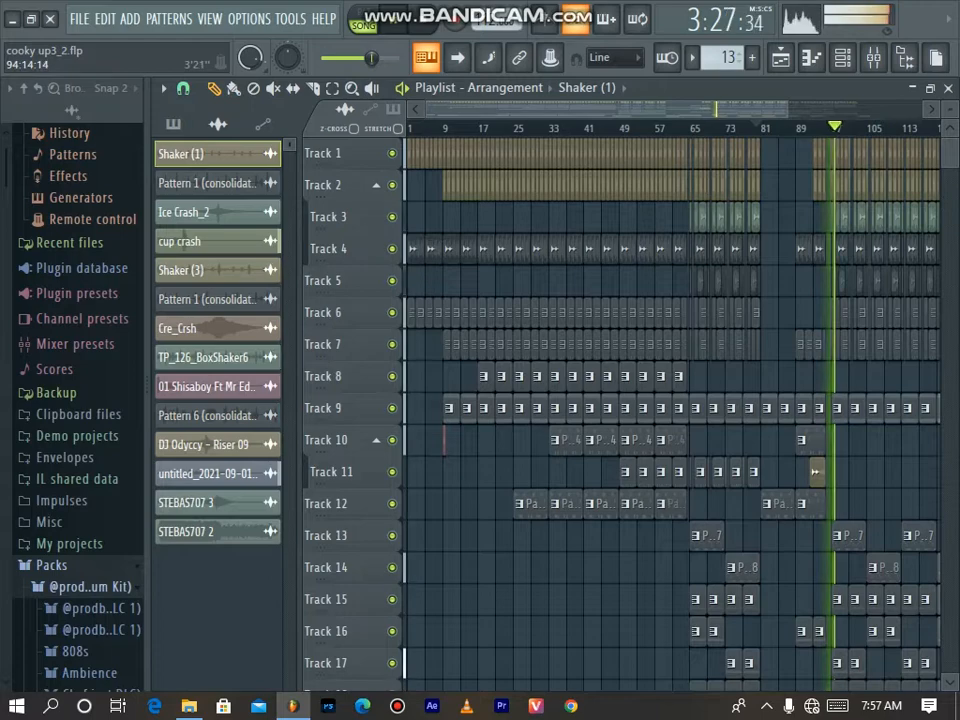
scroll(670, 400, "down", 2)
scroll(670, 400, "down", 3)
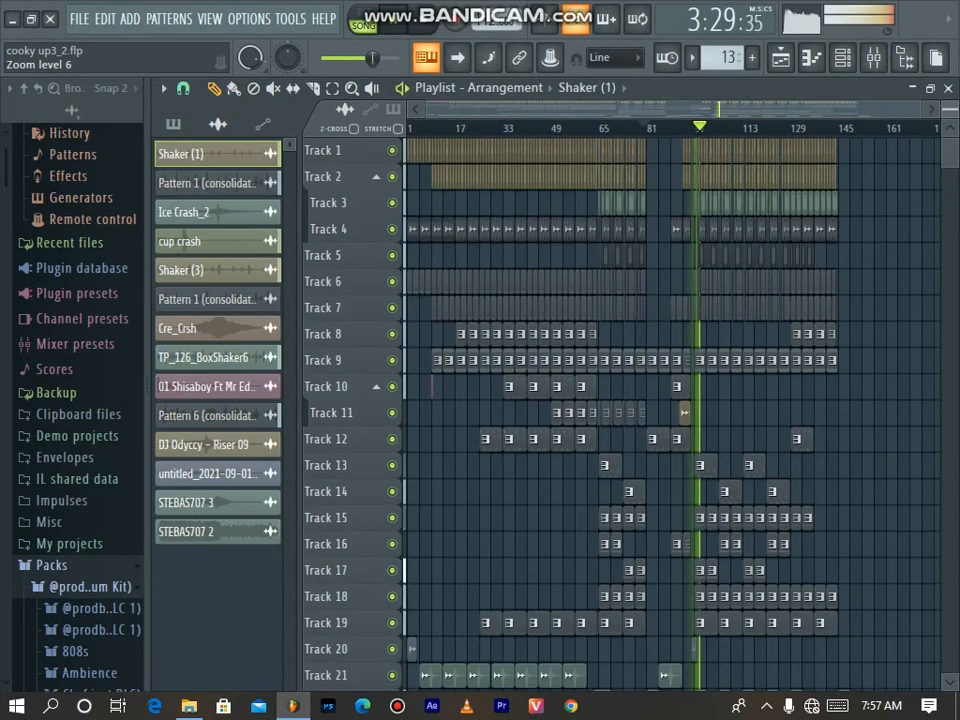
scroll(670, 400, "down", 4)
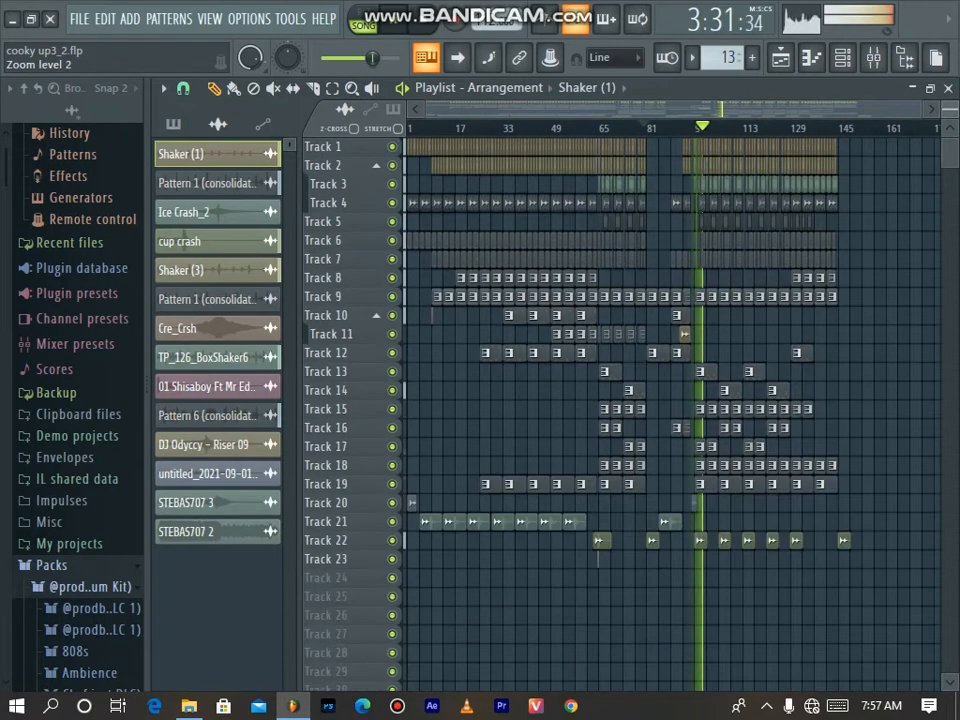
scroll(670, 400, "up", 2)
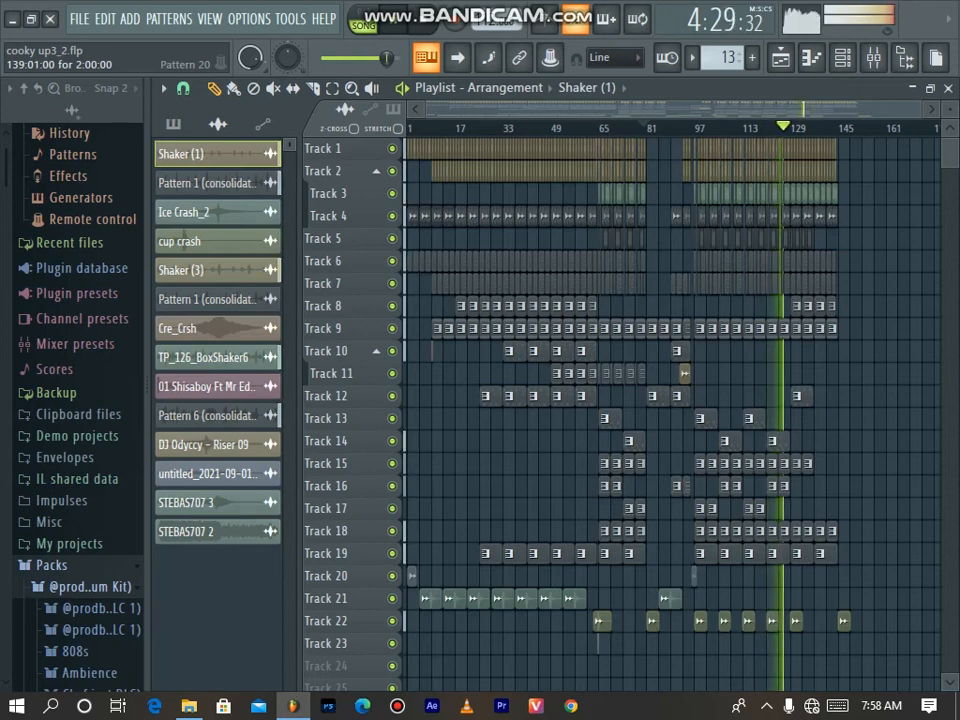
key("space")
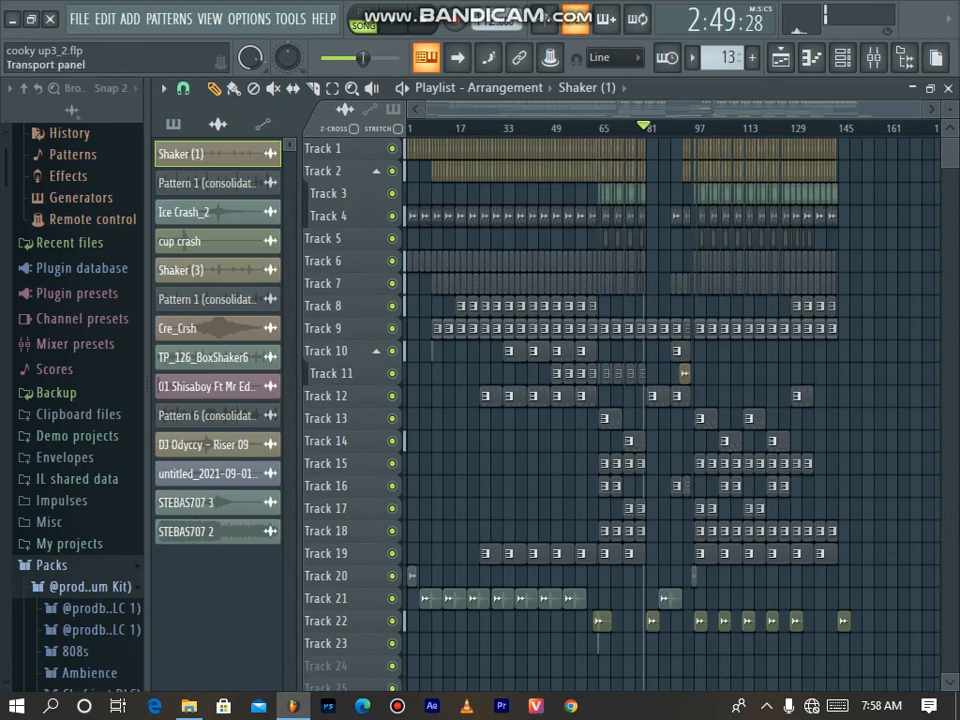
mouse_move(568, 10)
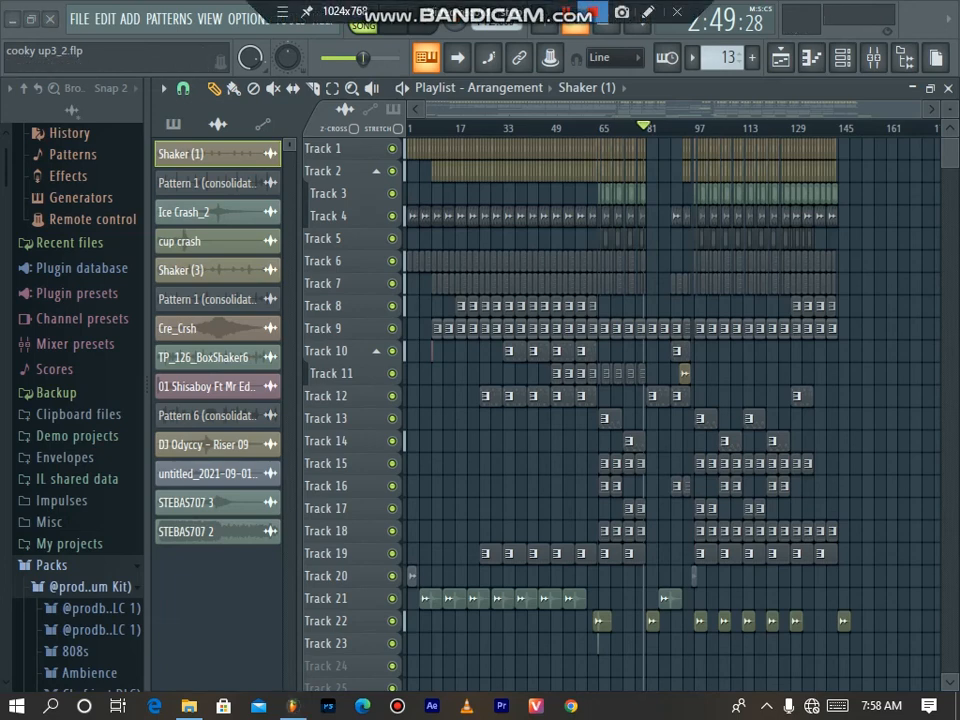